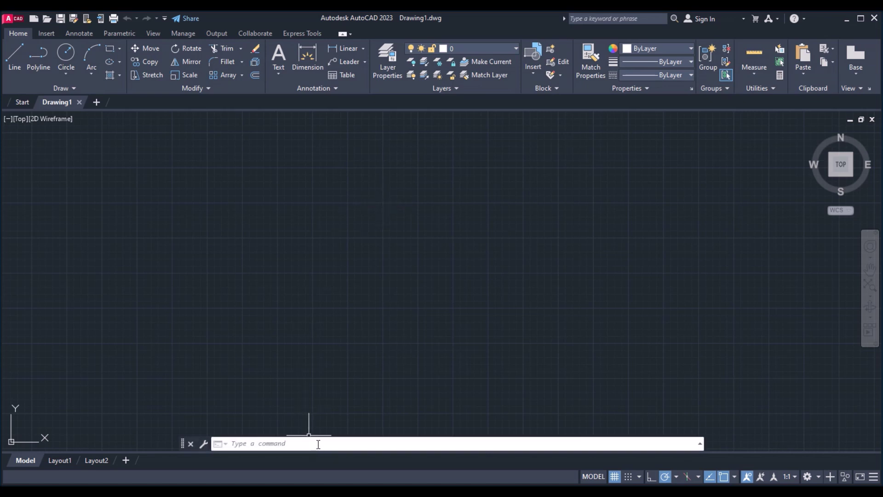
Configure the drawing units to decimal length with 0.00 precision and millimeters as the insertion scale.
type("unit")
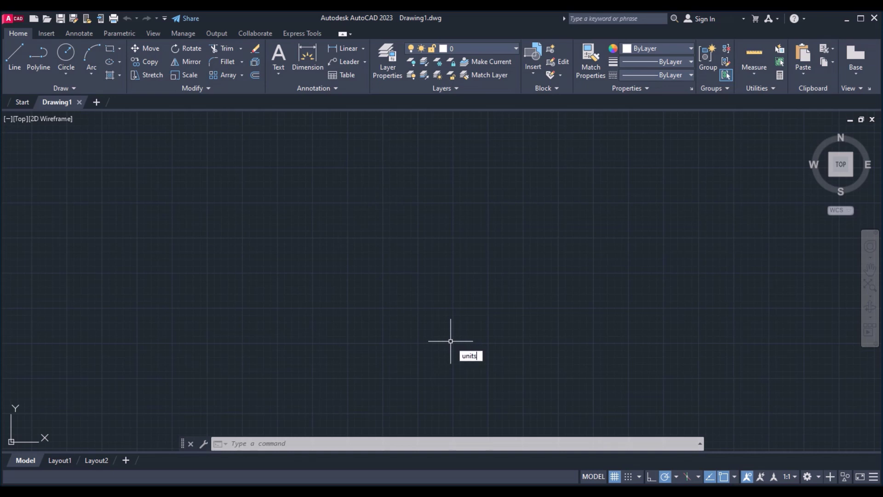
type("s")
key("Return")
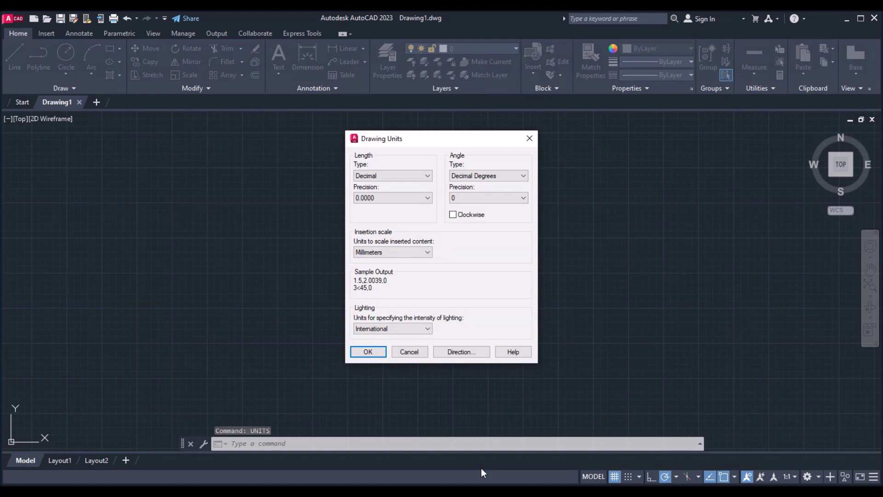
left_click(413, 175)
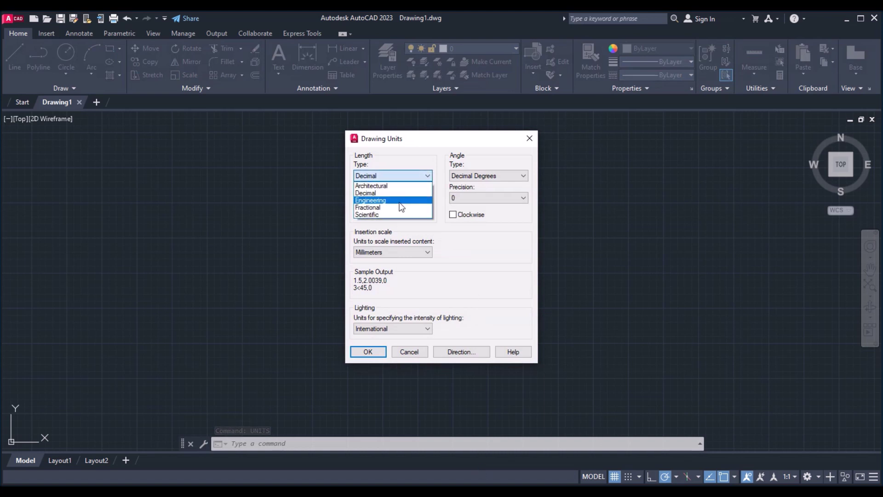
left_click(397, 193)
left_click(394, 198)
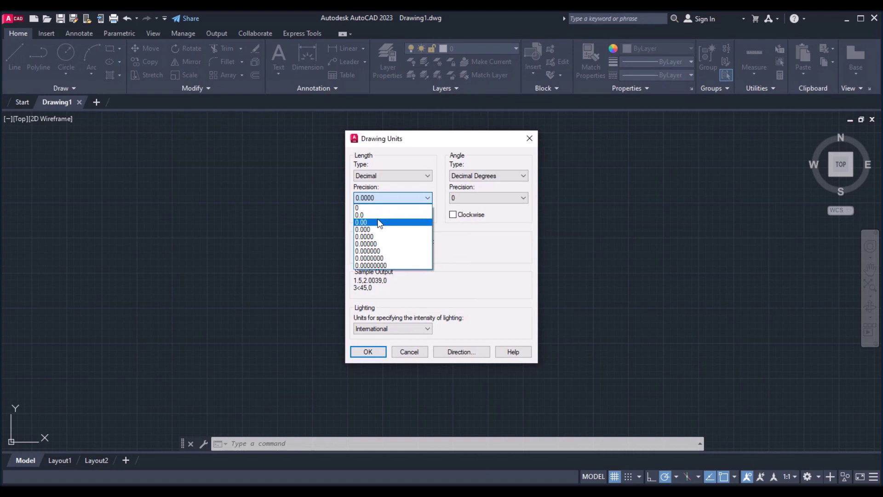
left_click(379, 223)
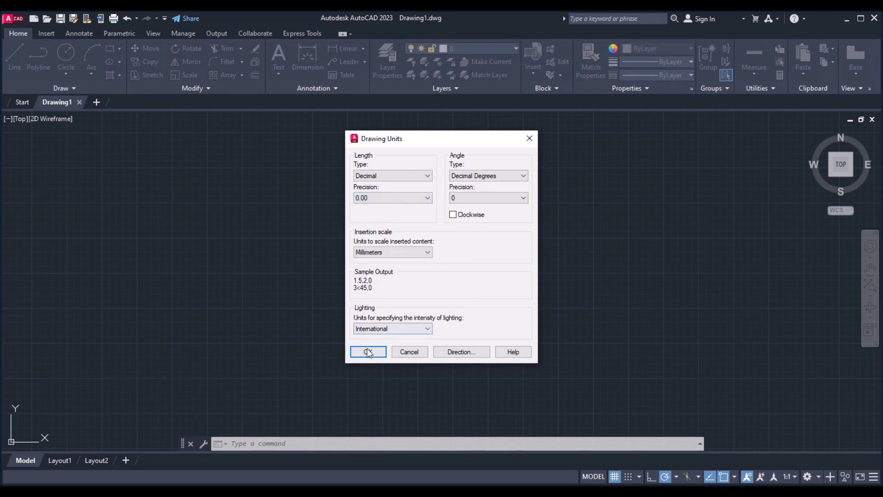
left_click(394, 251)
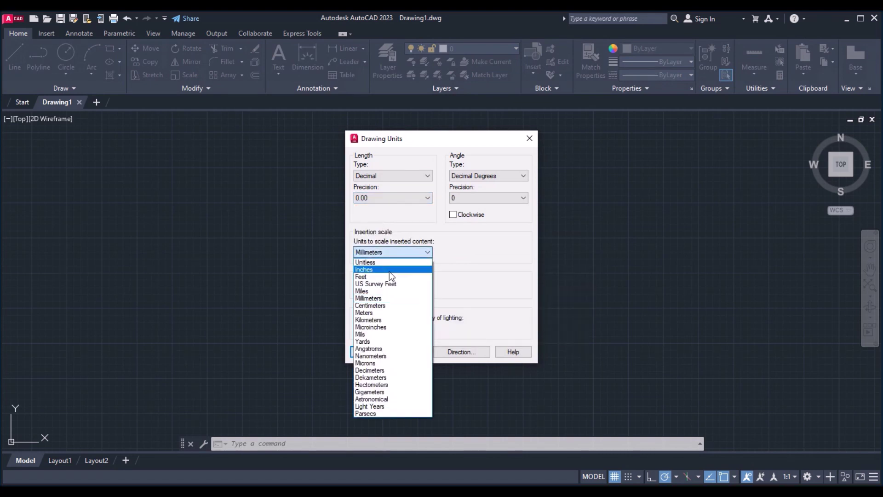
left_click(378, 298)
left_click(366, 352)
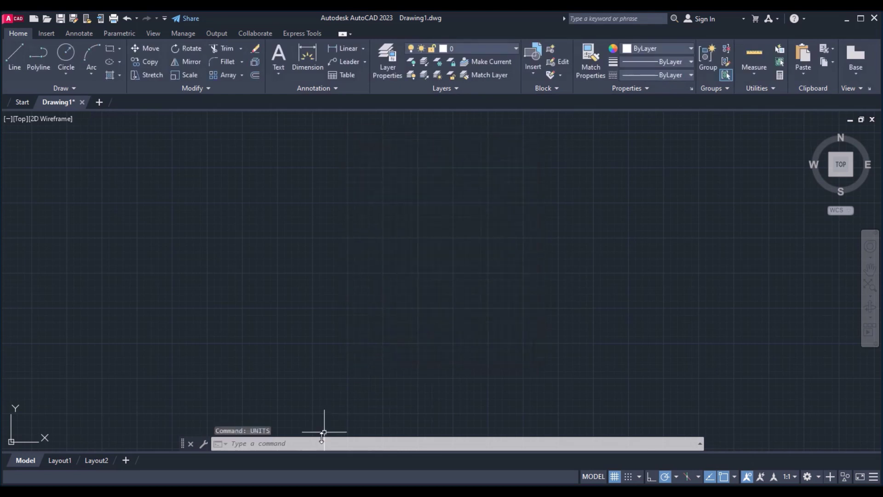
key("Escape")
key("Escape")
key("Escape")
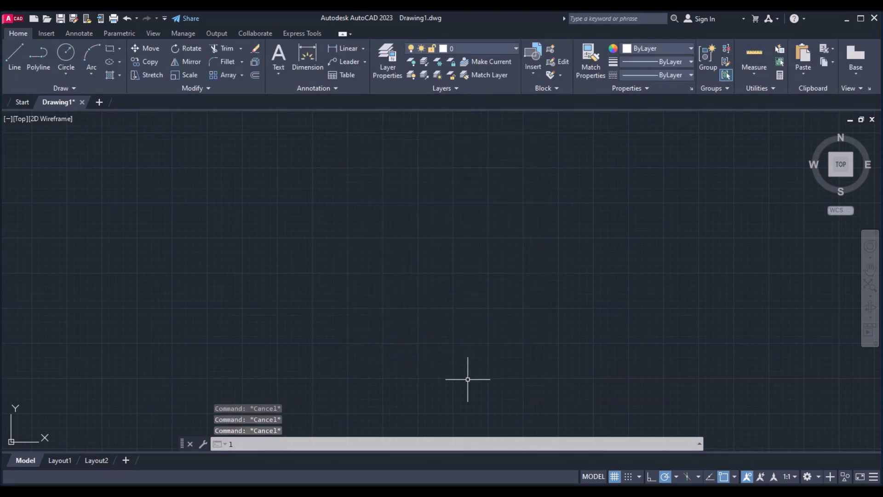
Set the model space limits with the lower left corner at 0,0 and the upper right corner at 210,297.
type("LIMITs")
key("Return")
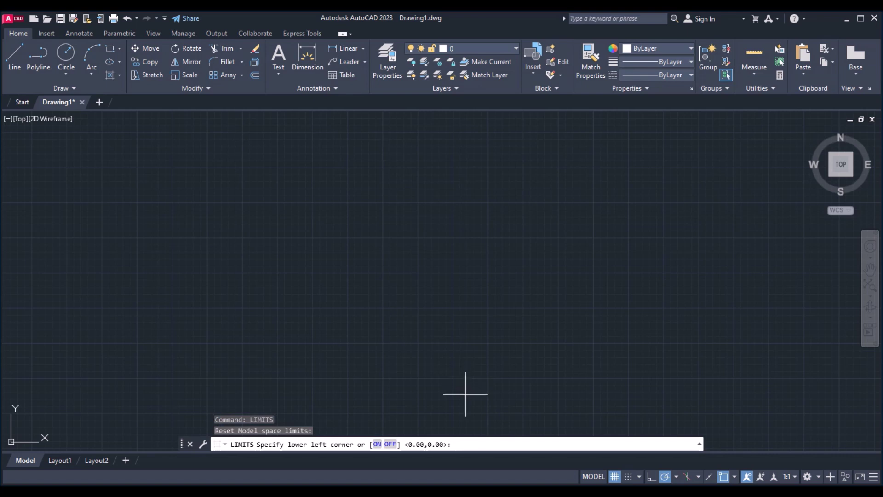
type("0,0")
key("Return")
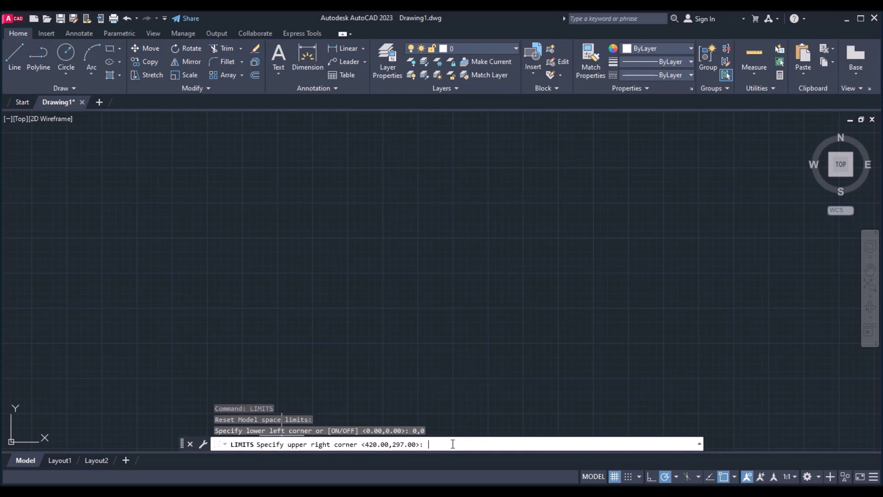
type("210,297")
key("Return")
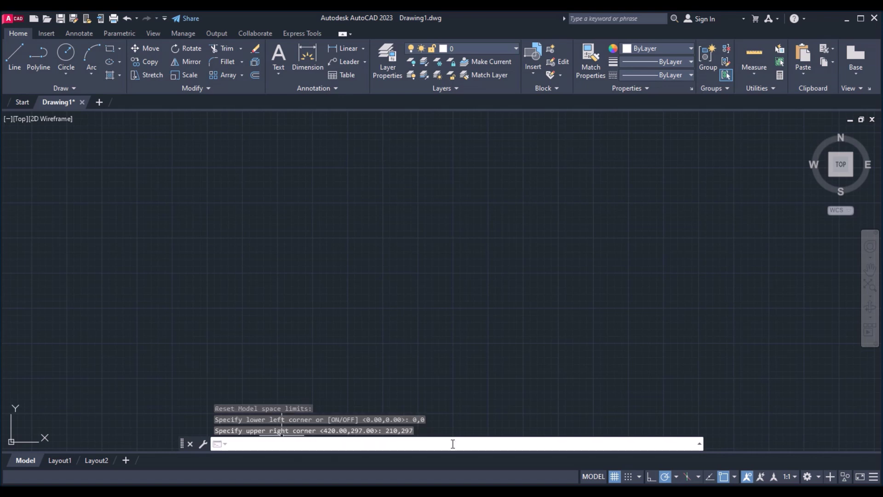
key("Escape")
key("Escape")
key("Escape")
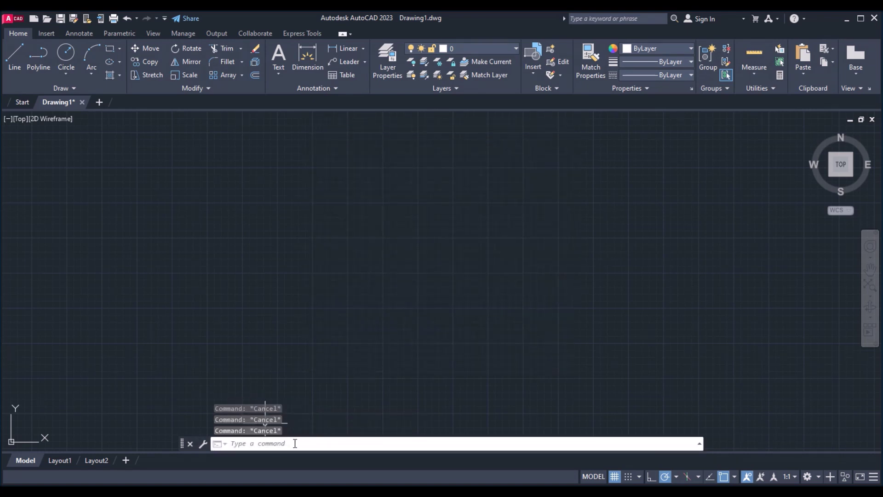
Switch the grid snap type to isometric snap in the drafting settings.
left_click(295, 443)
type("dsettings")
key("Return")
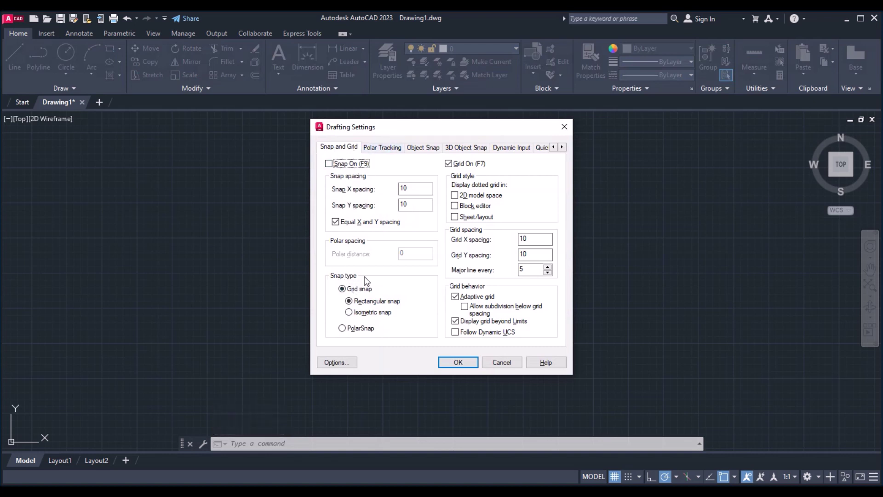
left_click(349, 312)
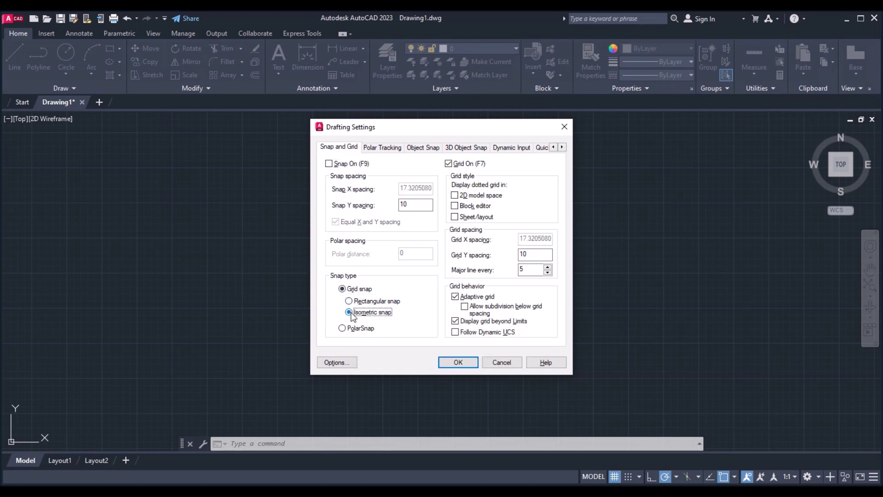
left_click(453, 363)
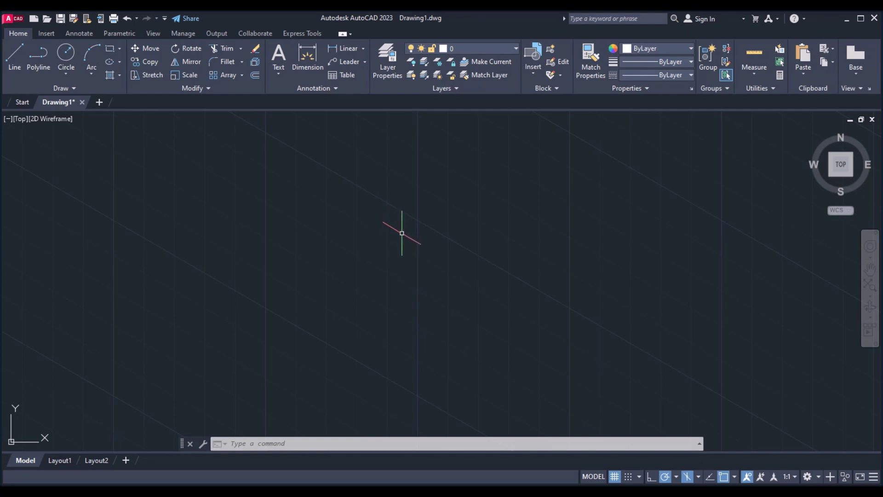
Cycle the isometric drafting plane repeatedly through Top, Right and Left, ending on the Left isoplane.
key("F5")
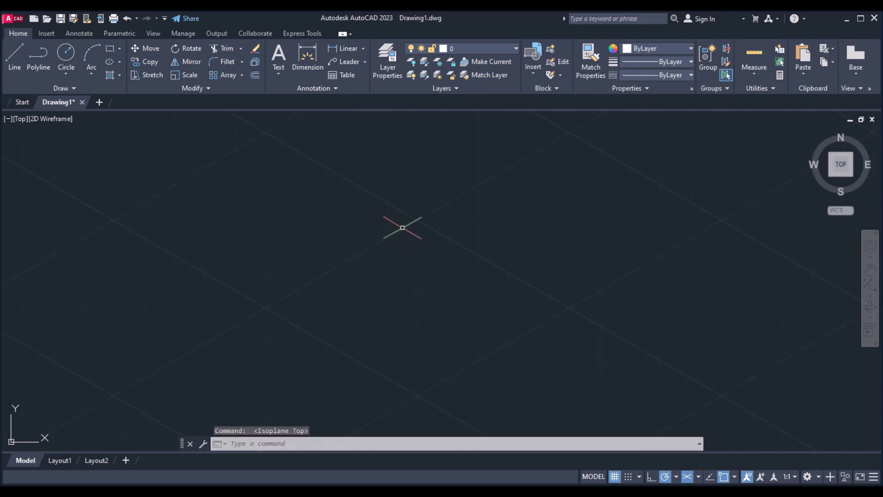
key("F5")
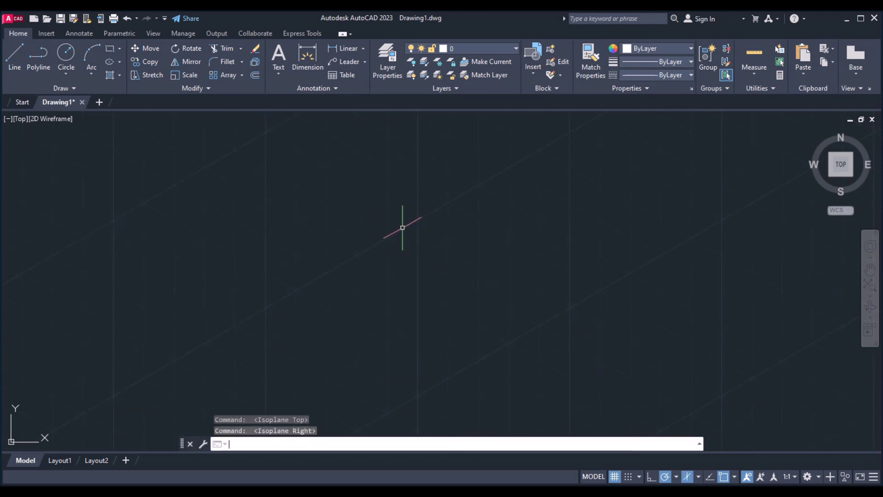
key("F5")
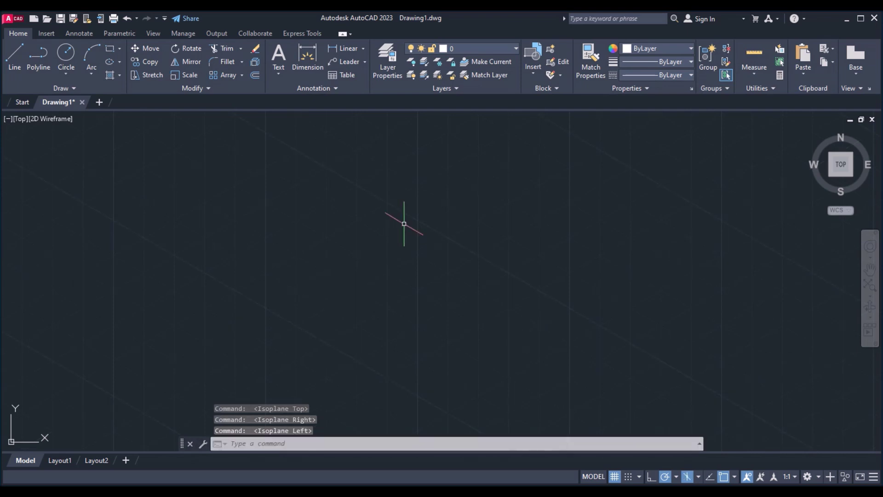
key("F5")
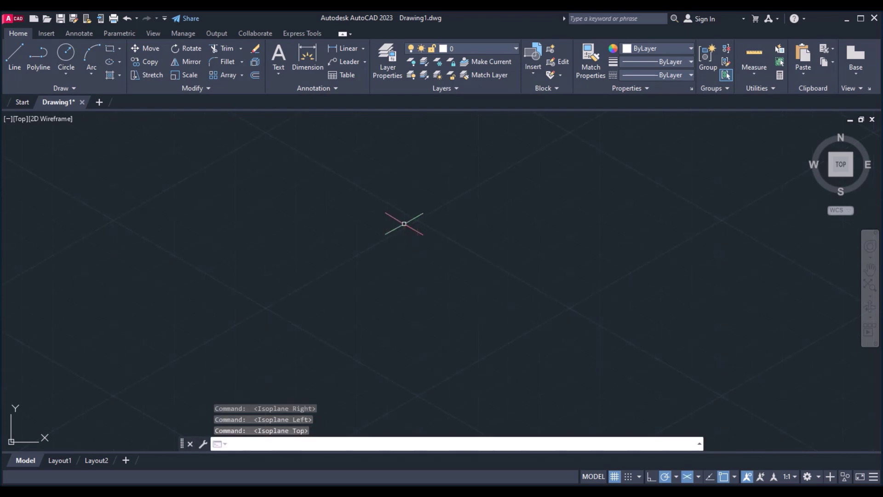
key("F5")
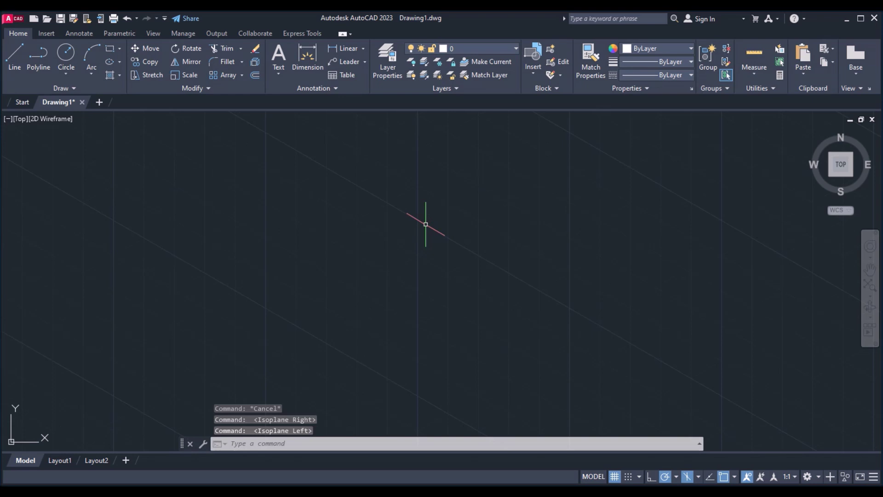
key("F5")
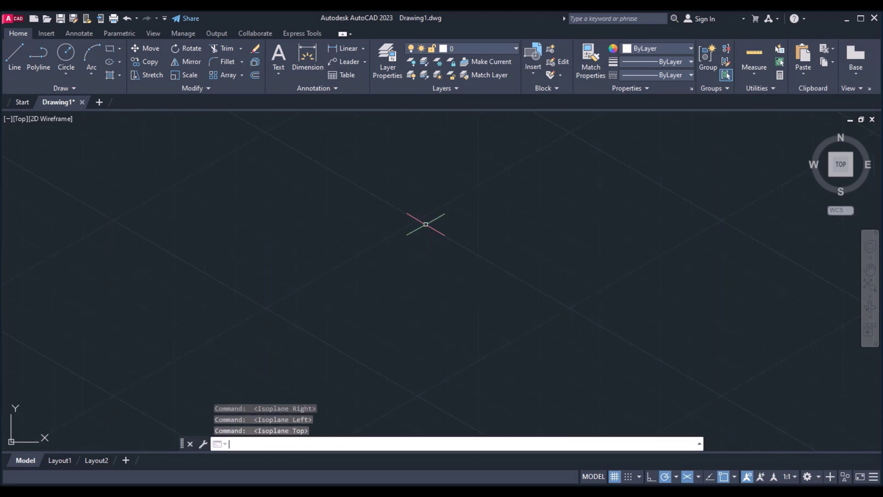
key("F5")
key("F5")
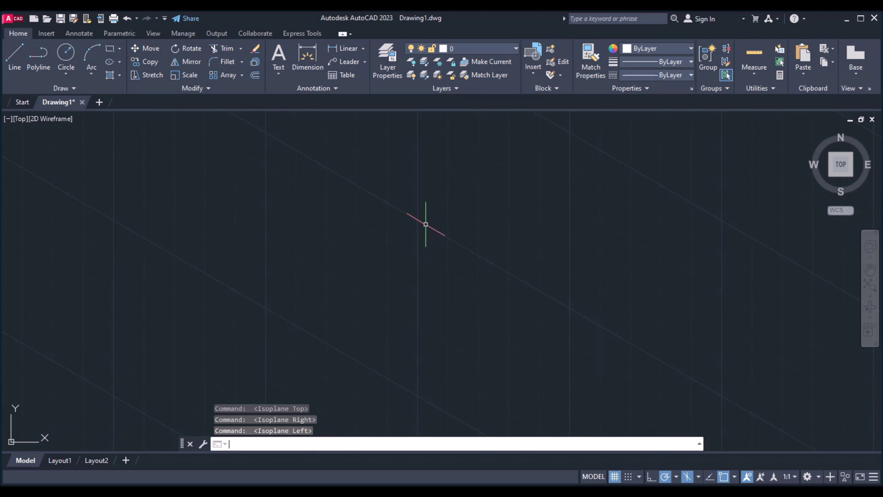
key("F5")
key("F5")
key("Escape")
key("Escape")
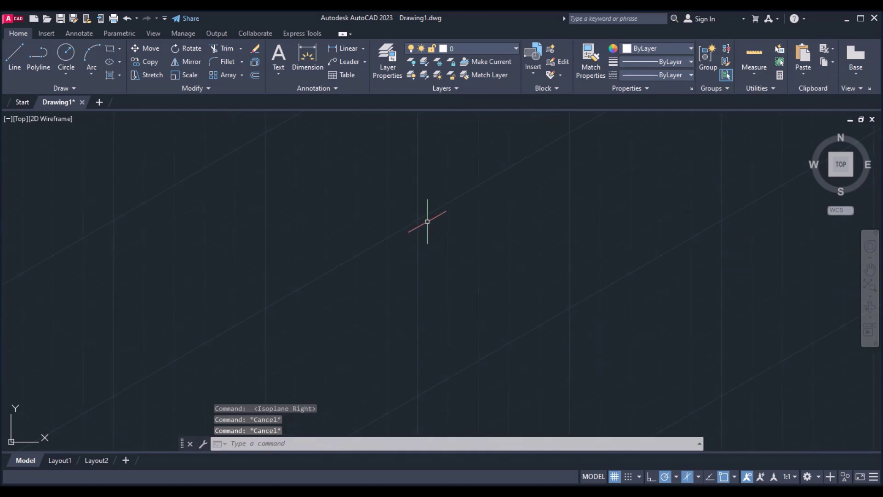
key("F5")
key("F5")
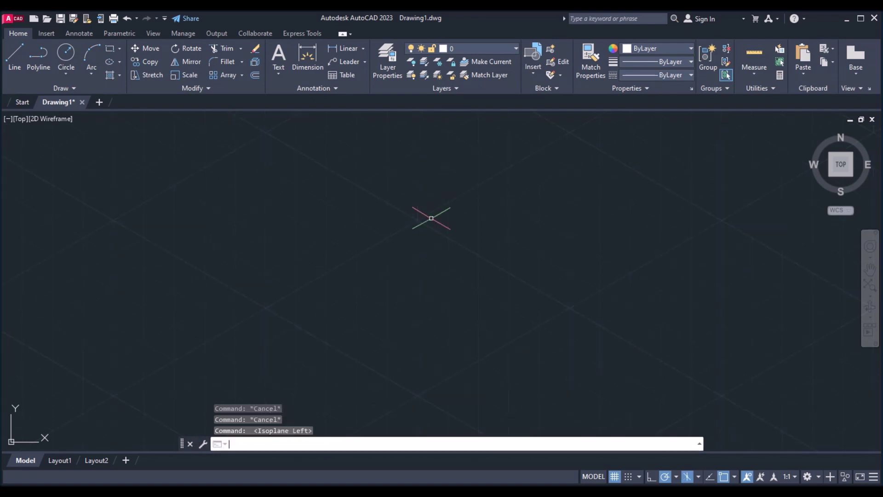
key("F5")
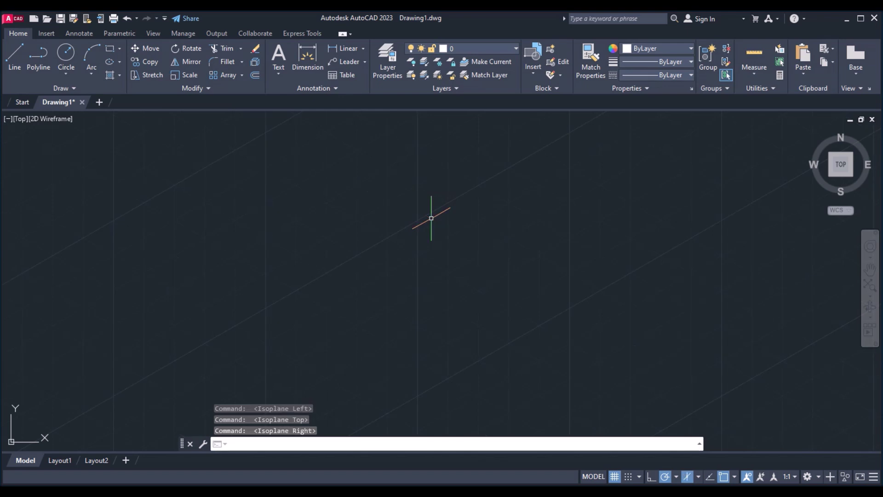
key("F5")
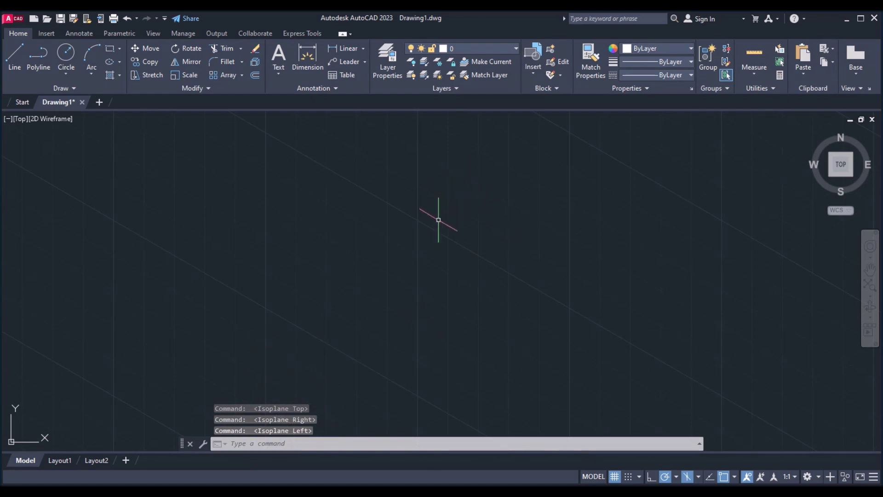
key("F5")
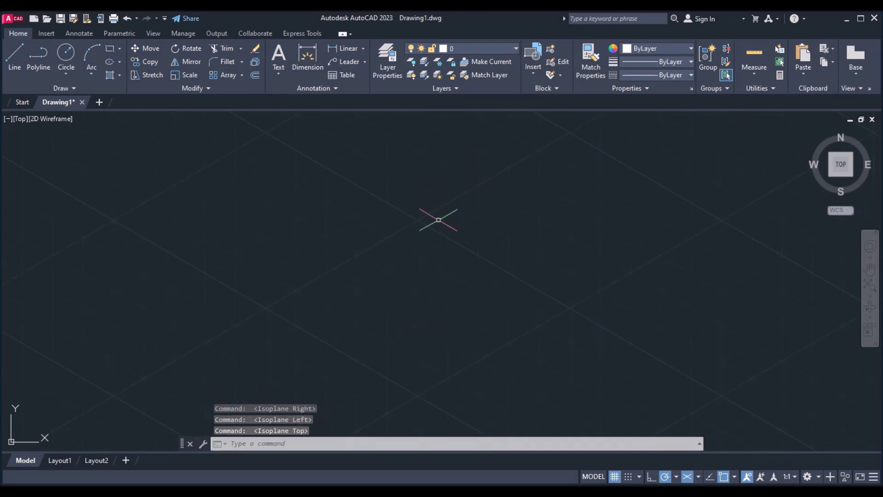
key("F5")
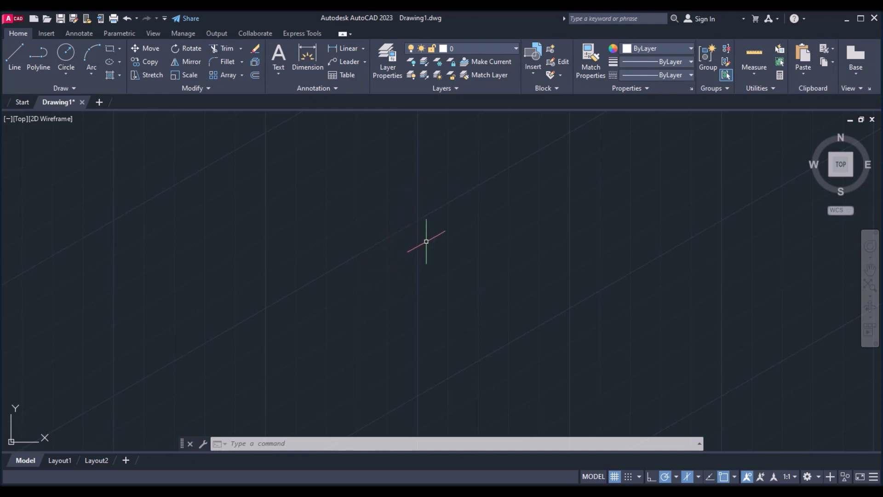
key("F5")
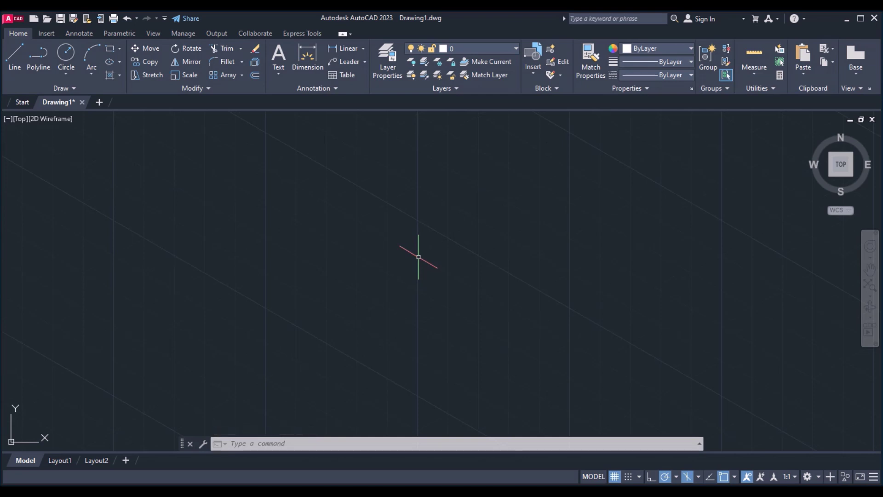
Draw a 50 mm line sloping down at 330° on the left isoplane with Ortho mode on.
type("l")
key("Return")
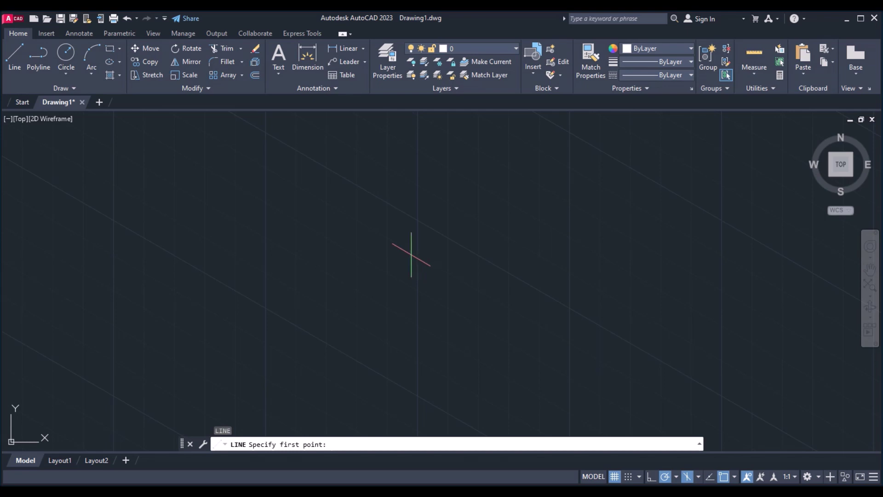
left_click(370, 303)
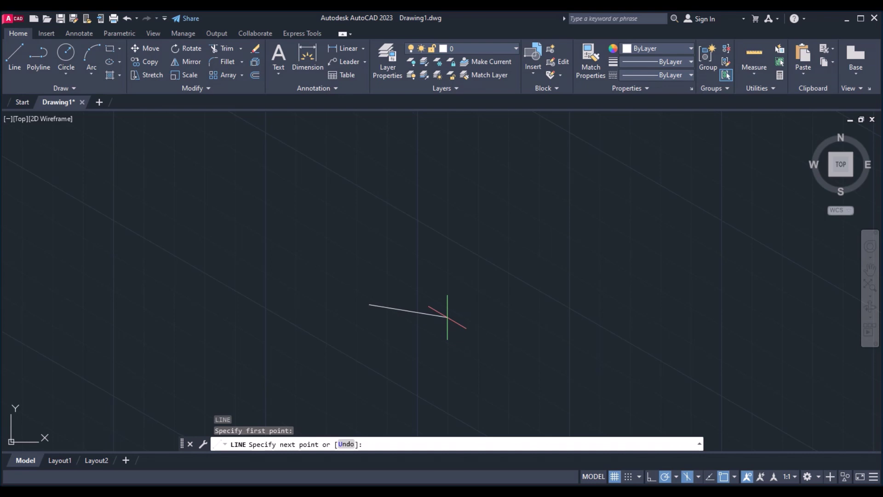
key("F8")
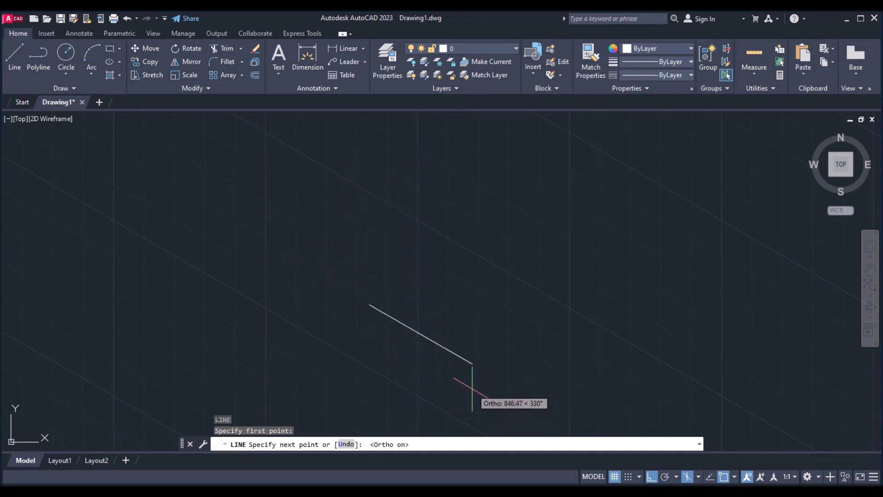
type("0")
key("Return")
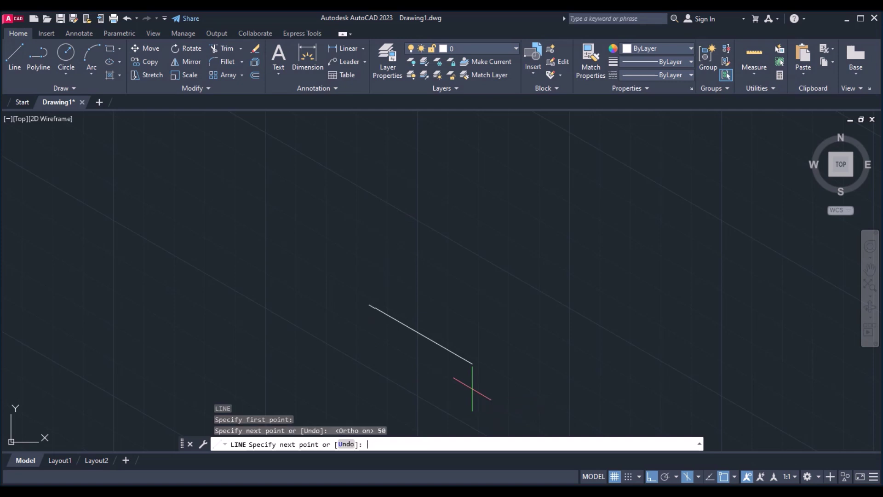
Complete the left face's rhombus with three more 50 mm lines: vertically up, parallel to the first line, and back down to its start.
scroll(445, 279, "down", 3)
middle_click_drag(351, 335, 394, 286)
middle_click_drag(448, 223, 387, 373)
scroll(401, 365, "down", 2)
scroll(400, 366, "up", 4)
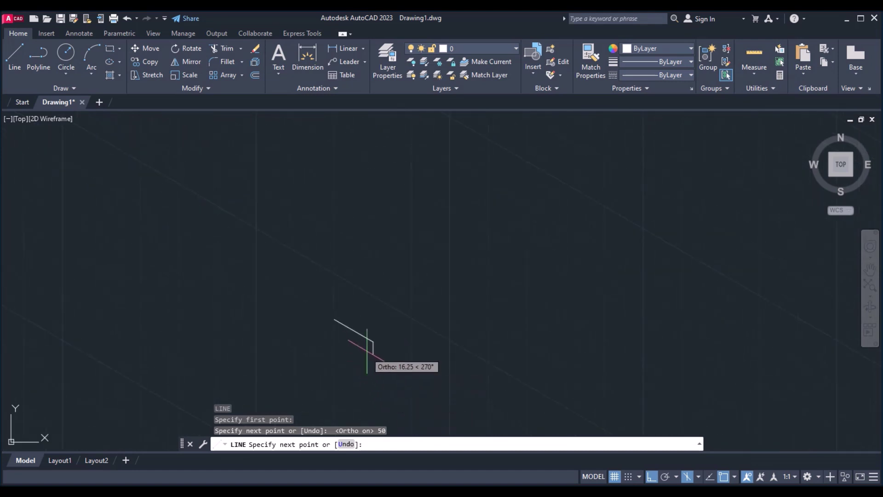
middle_click_drag(385, 228, 474, 282)
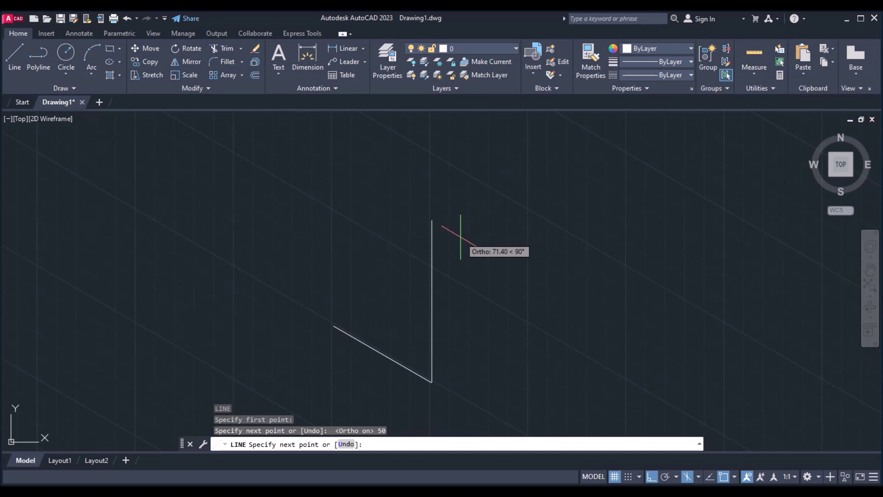
key("Return")
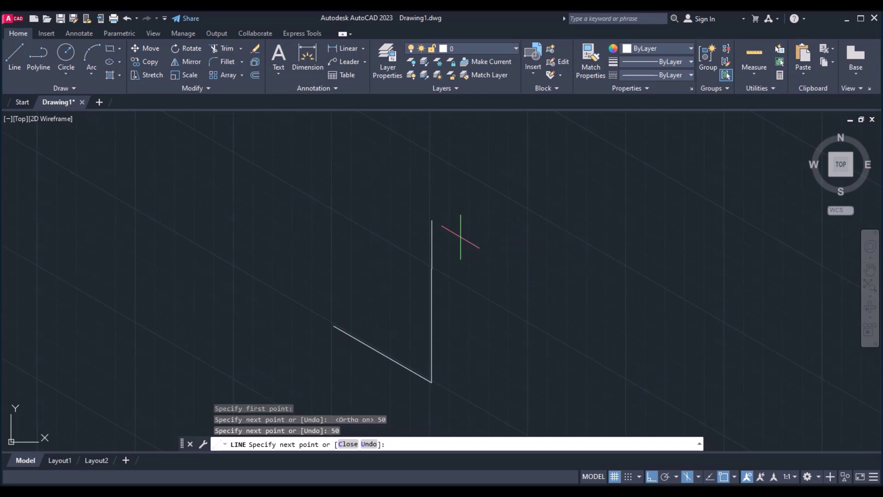
type("50")
key("Return")
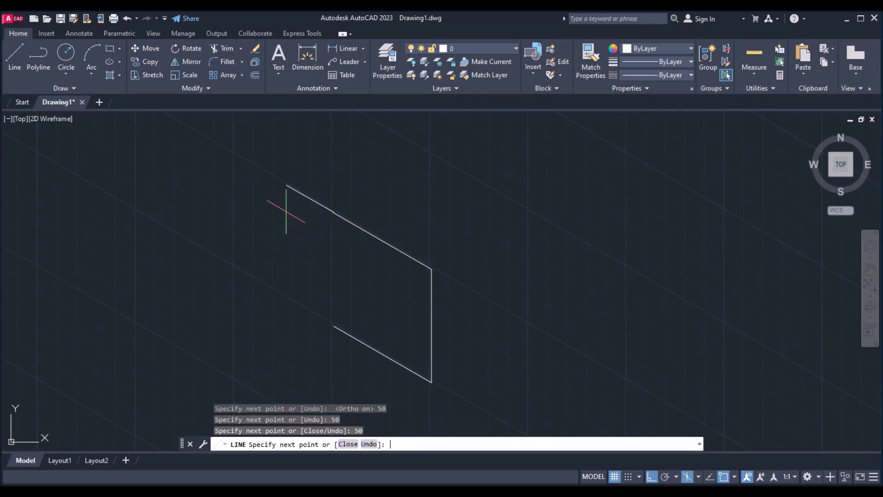
type("50")
key("Return")
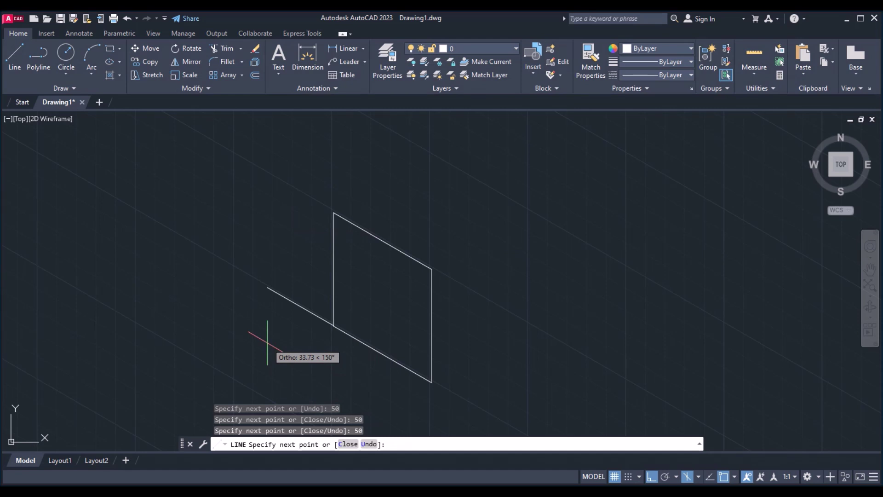
key("Escape")
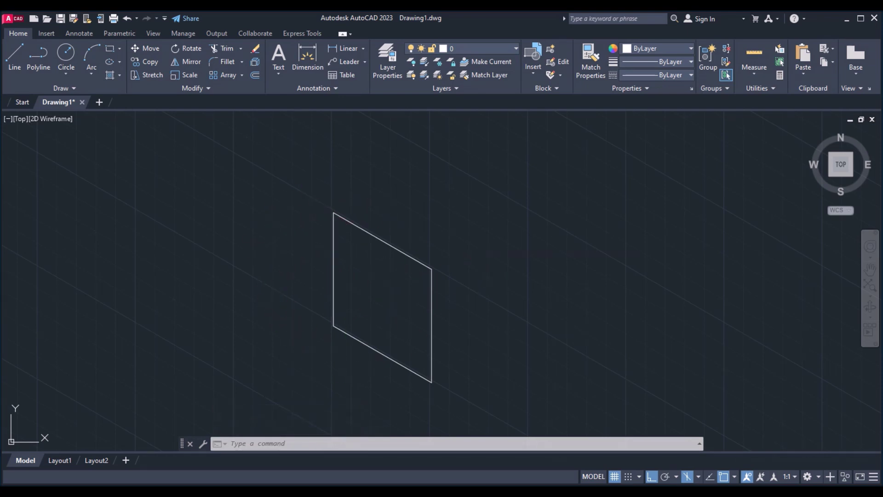
On the Top isoplane, draw three 50 mm lines from the left face's upper-left corner to form the cube's top face.
key("F5")
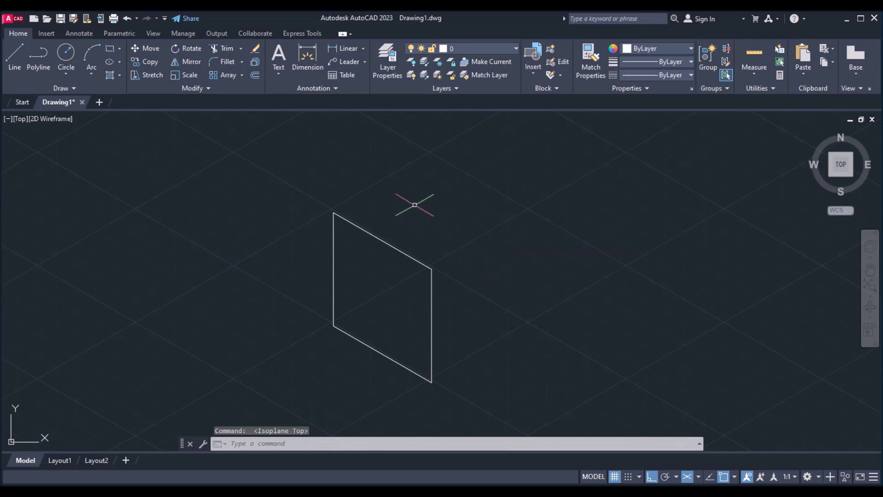
type("l")
key("Return")
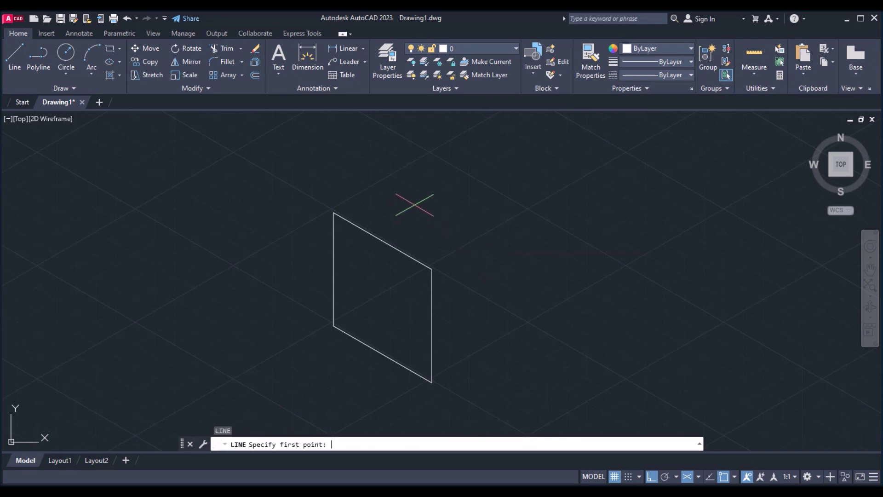
left_click(334, 212)
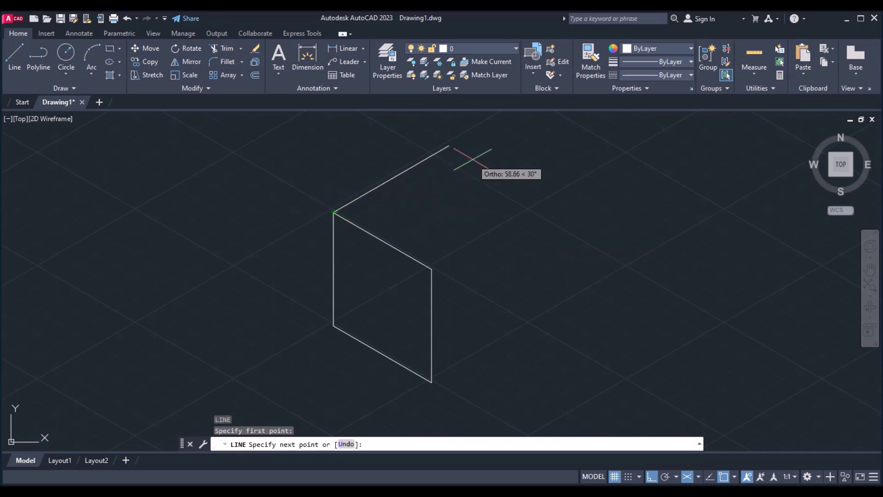
type("50")
key("Return")
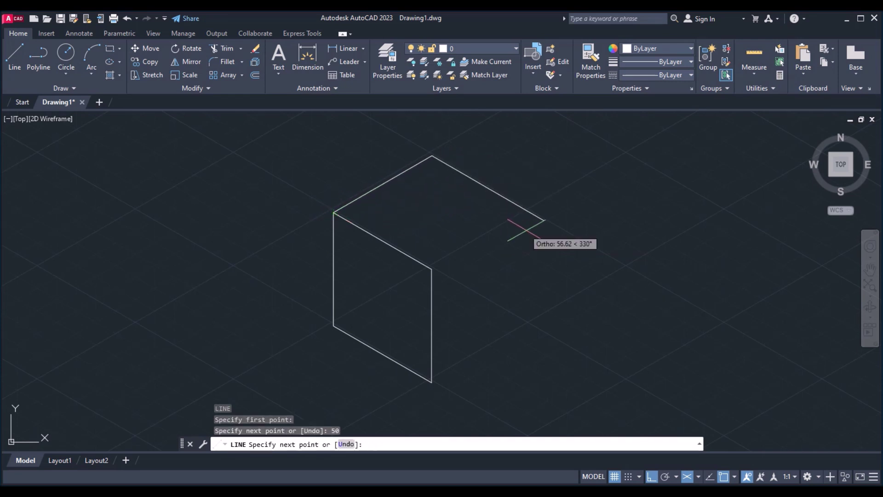
type("50")
key("Return")
type("50")
key("Return")
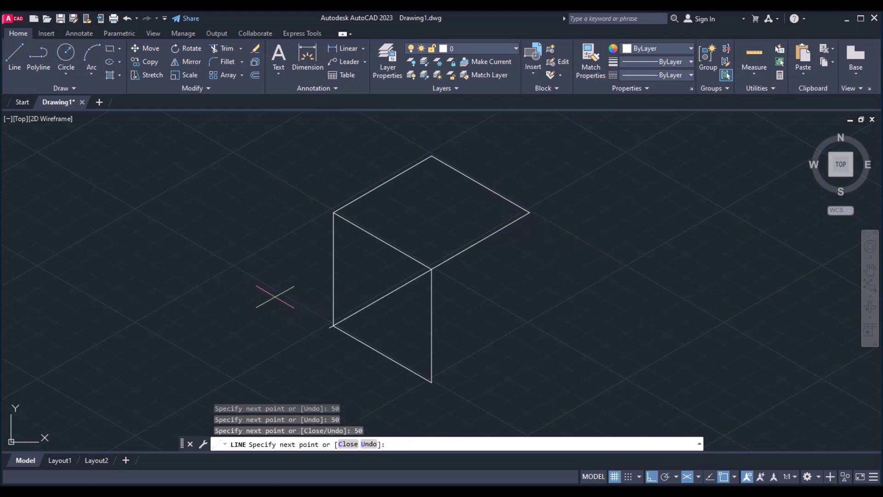
key("Escape")
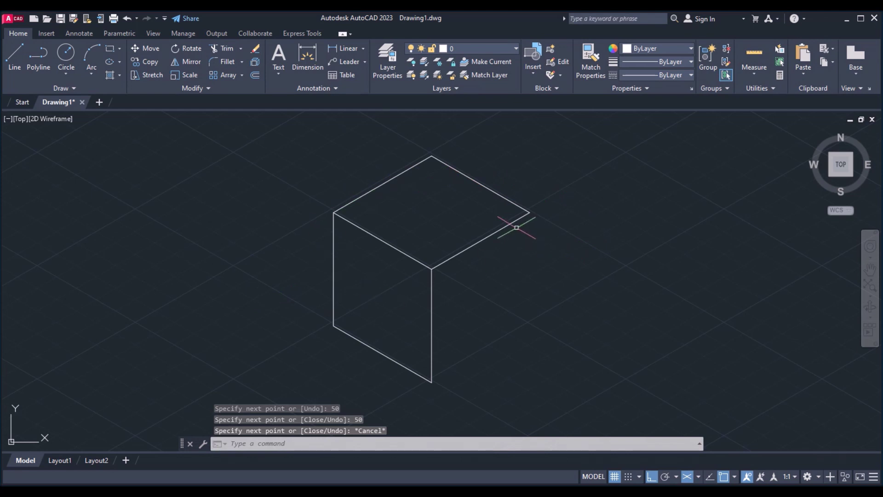
On the Right isoplane, close the cube's right face with a 50 mm line down from the top face's right corner and another to the lowest corner.
key("F5")
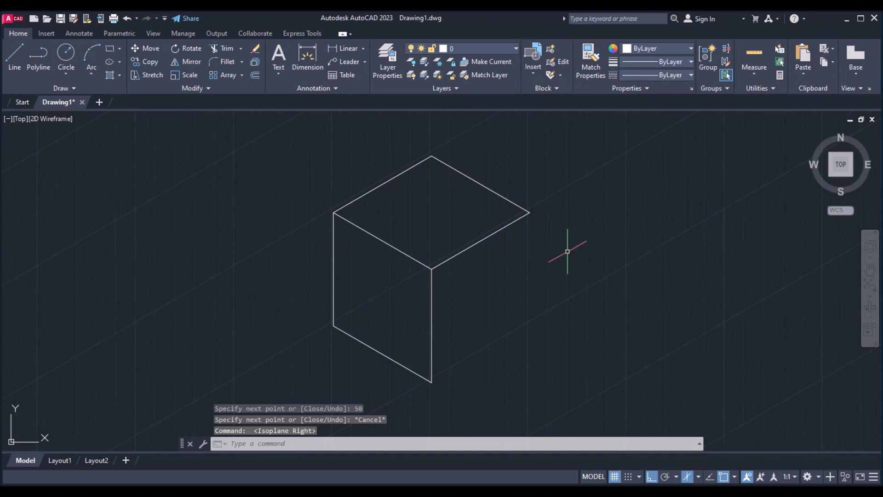
type("l")
key("Return")
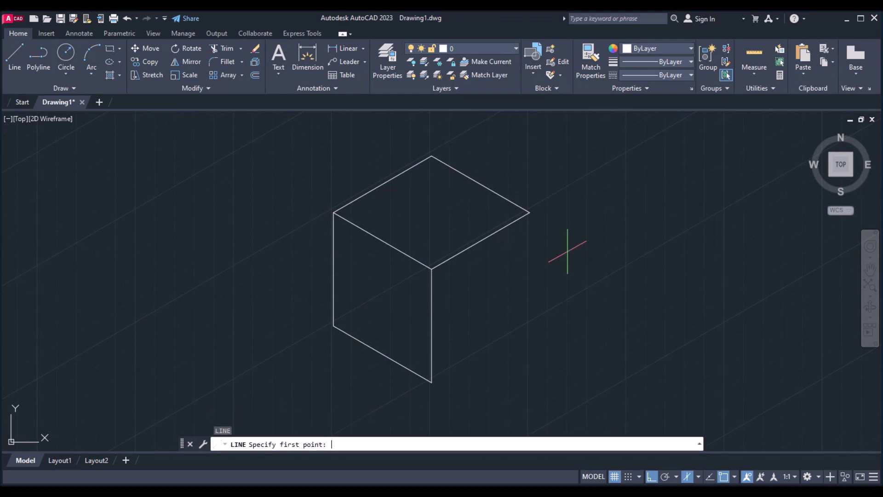
left_click(529, 213)
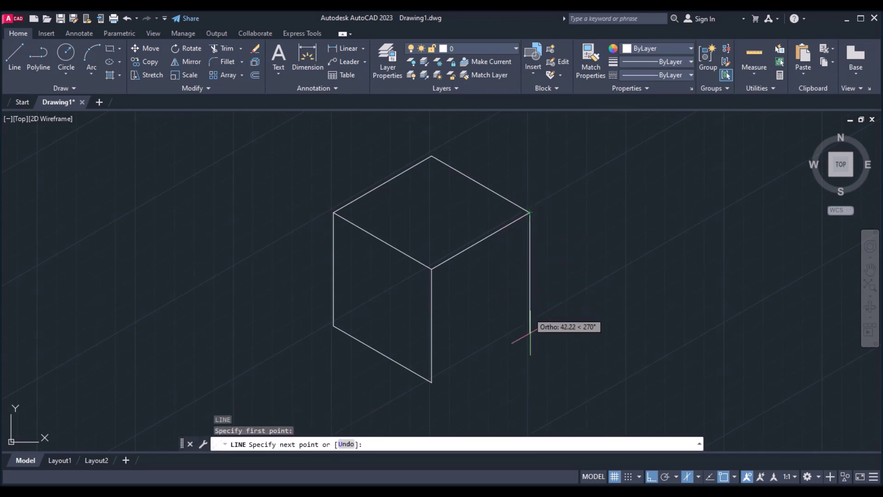
key("Return")
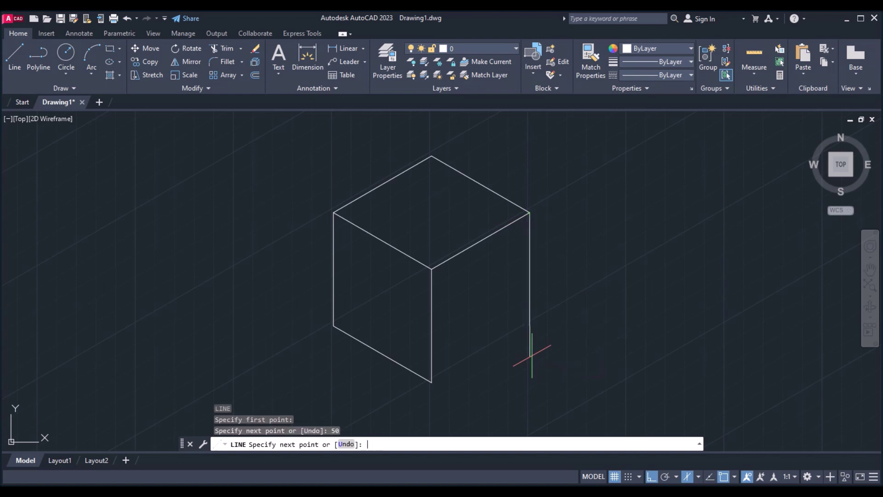
key("Return")
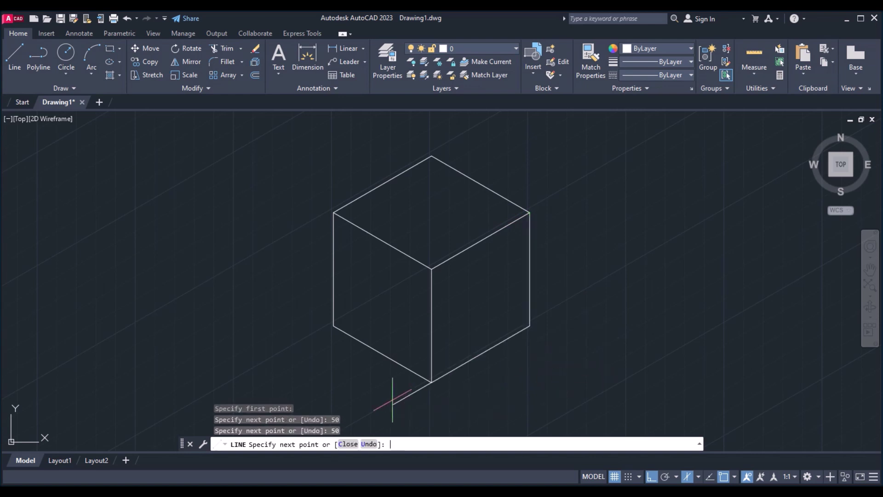
key("Escape")
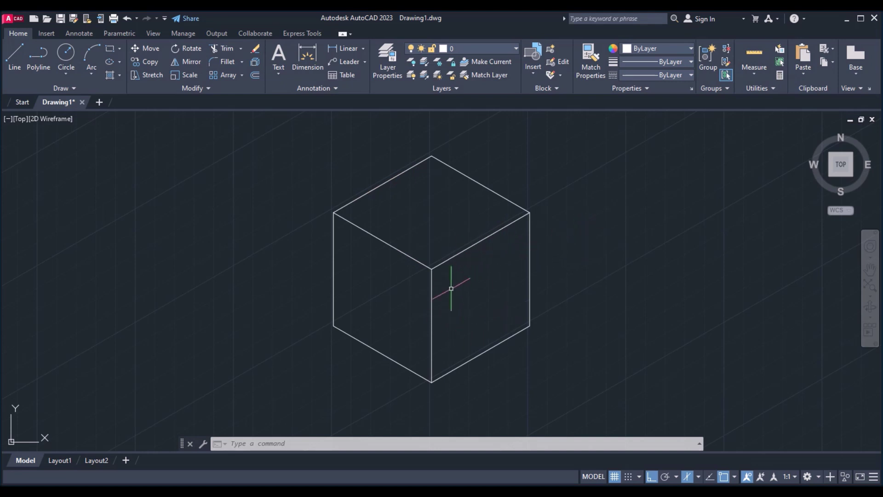
type("1")
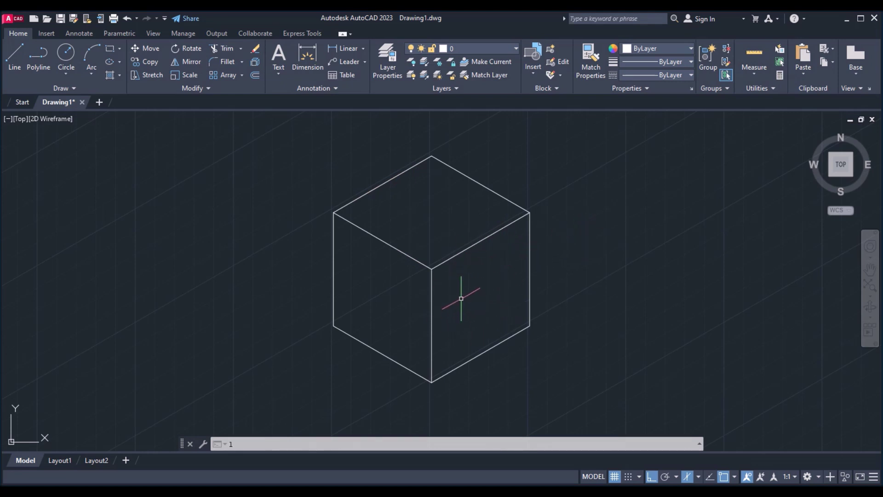
key("Return")
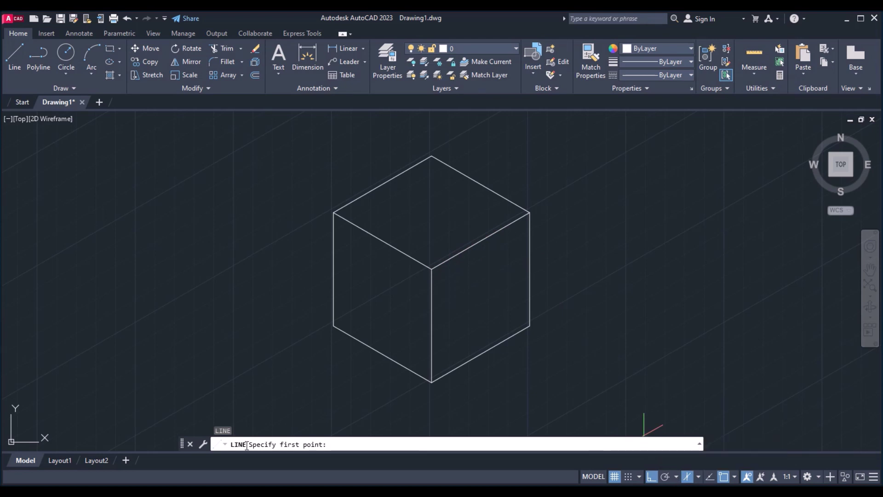
key("Escape")
key("Escape")
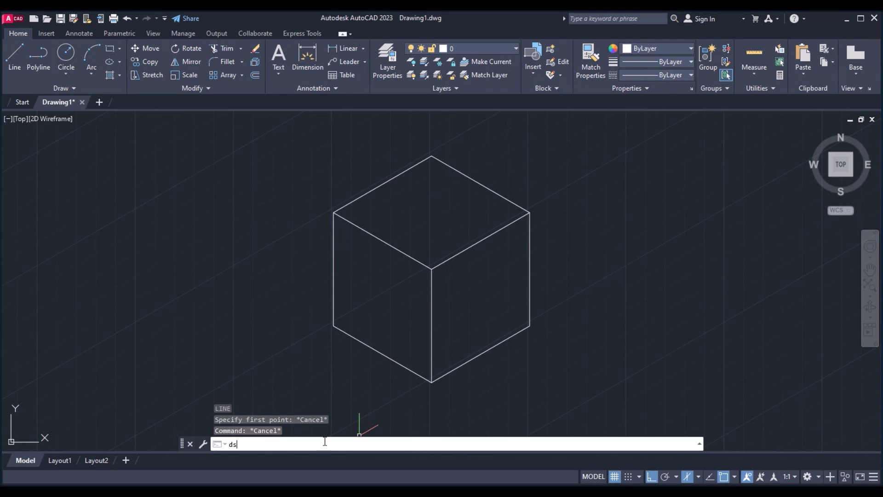
Enable all object snap modes in the drafting settings.
key("Return")
left_click(386, 147)
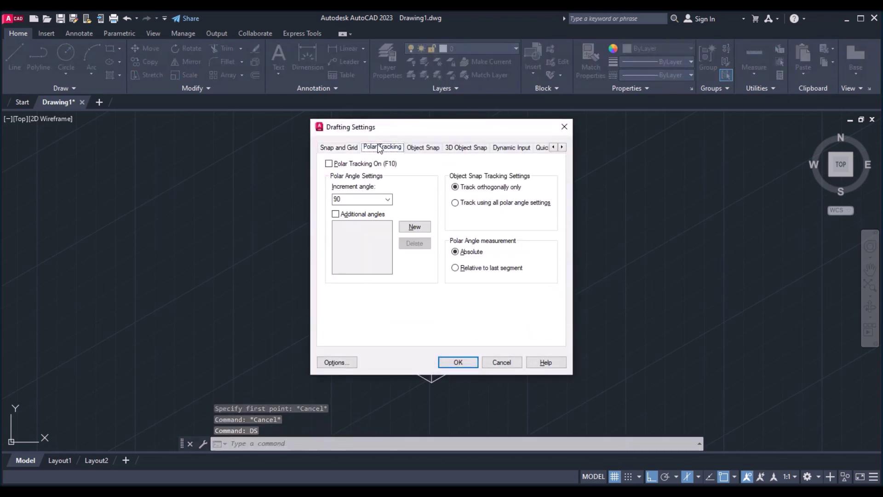
left_click(431, 148)
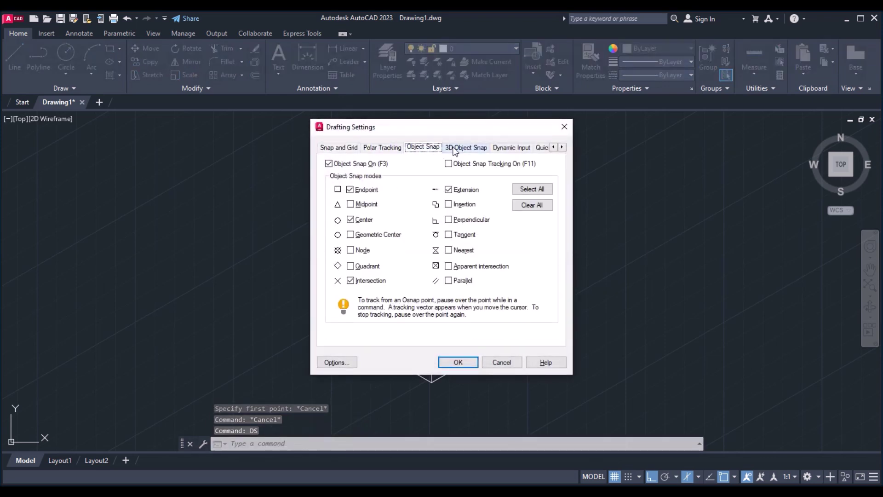
left_click(528, 189)
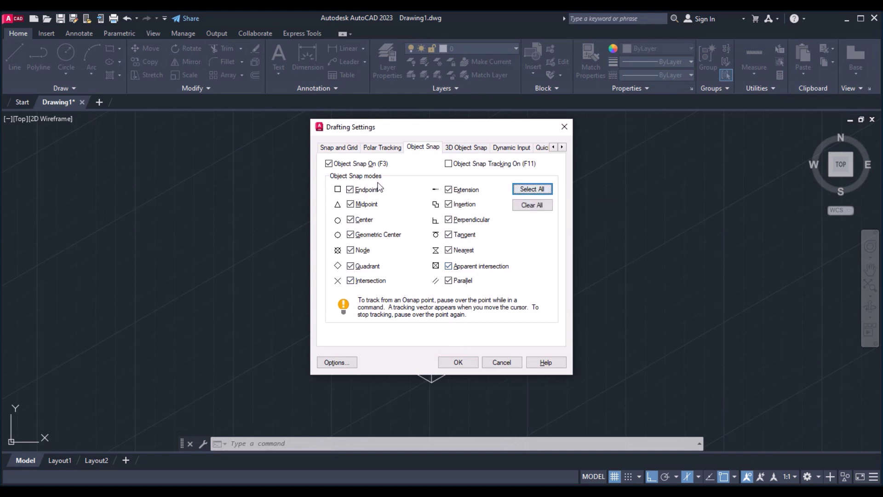
left_click(465, 363)
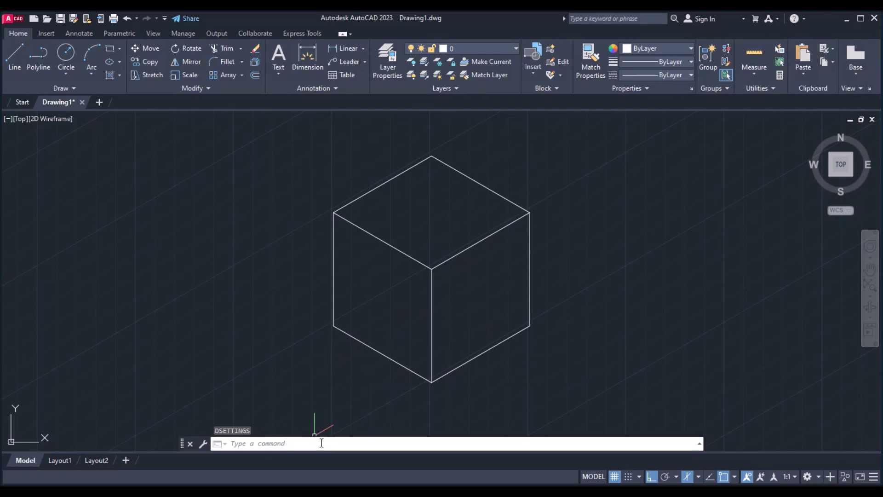
Draw two crossing lines on the cube's right face, each joining the midpoints of two opposite edges.
key("Return")
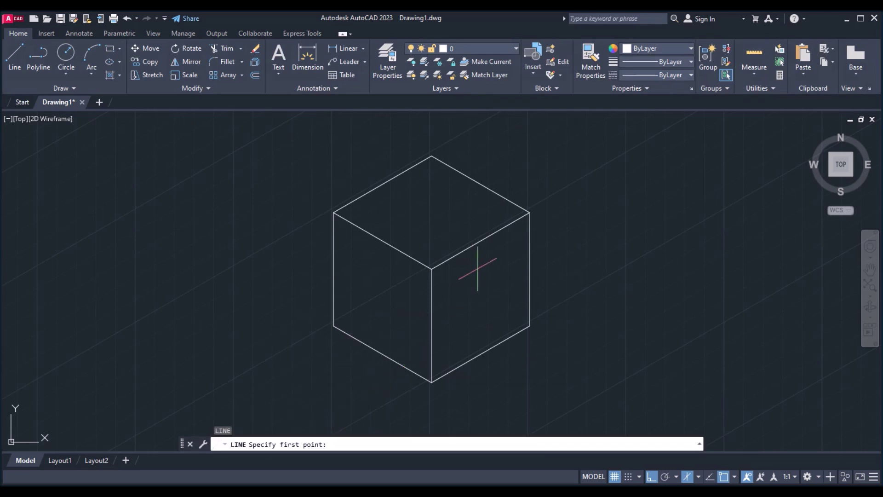
left_click(480, 240)
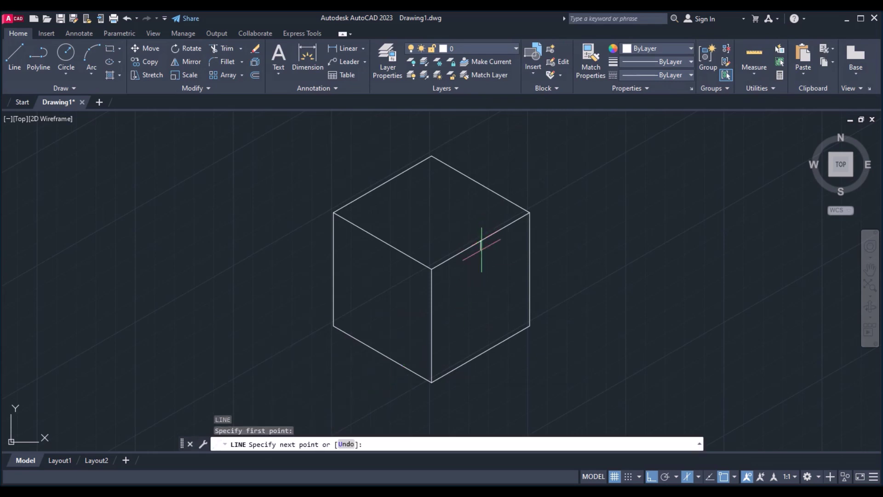
left_click(480, 354)
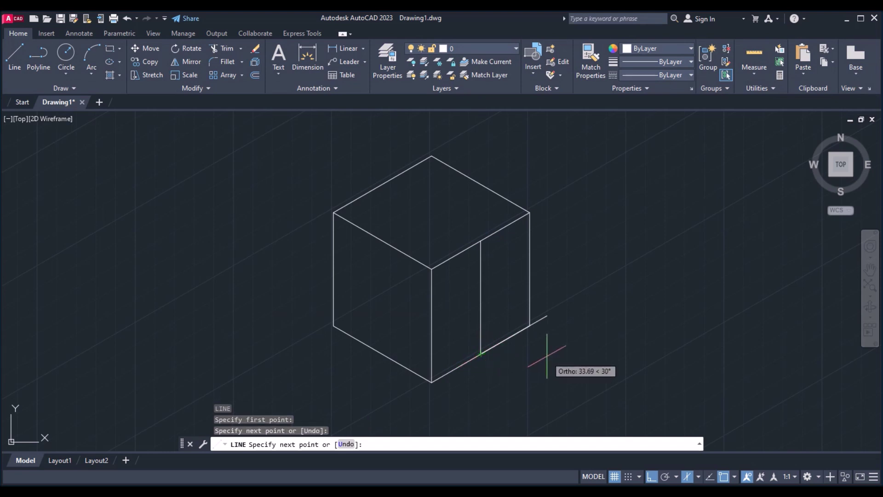
key("Return")
key("Return")
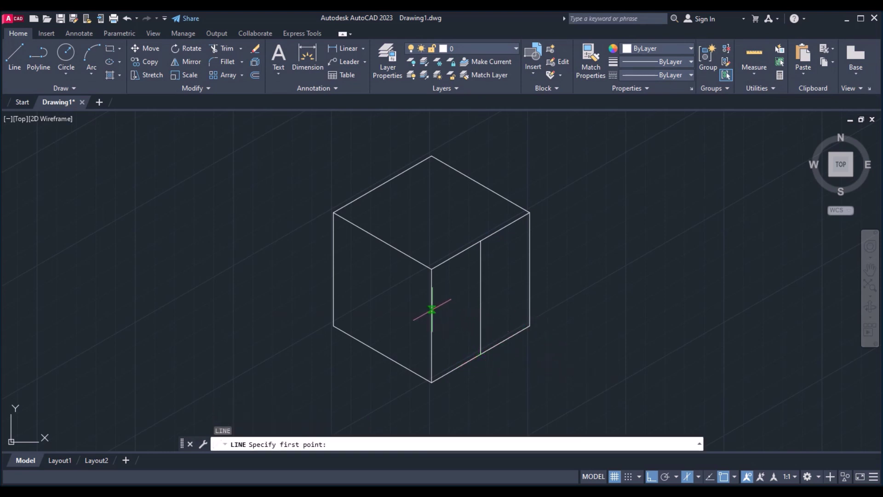
left_click(433, 324)
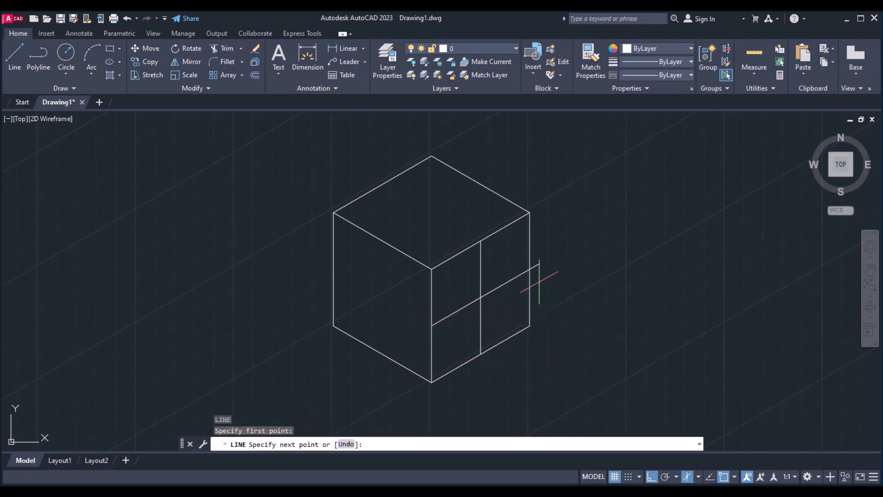
left_click(530, 270)
key("Return")
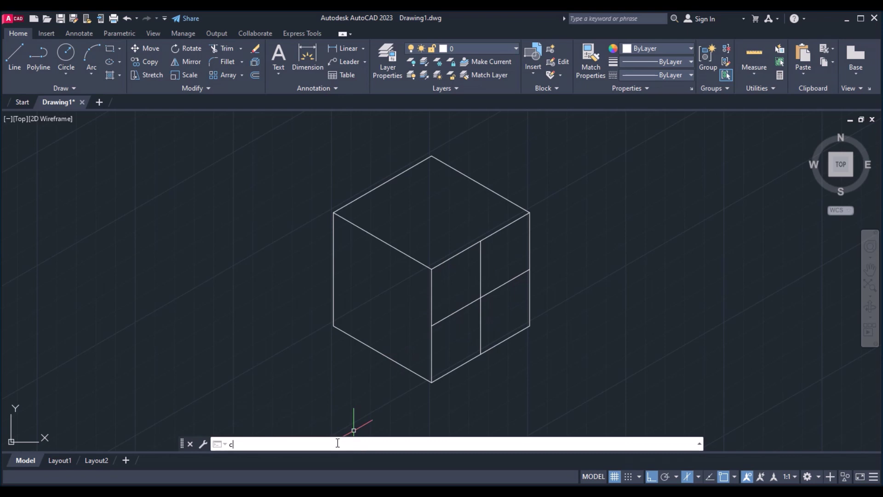
Draw a plain circle with a radius of about 15 mm, centred where the right face's midlines cross.
key("Return")
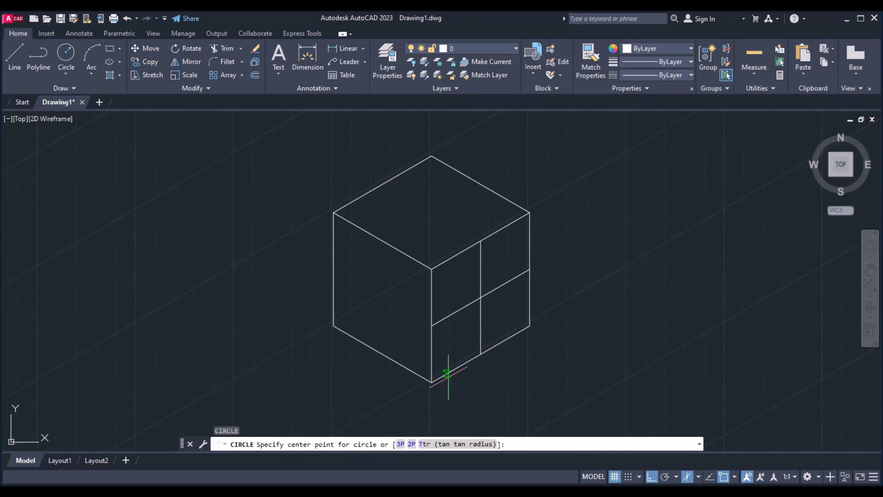
left_click(480, 297)
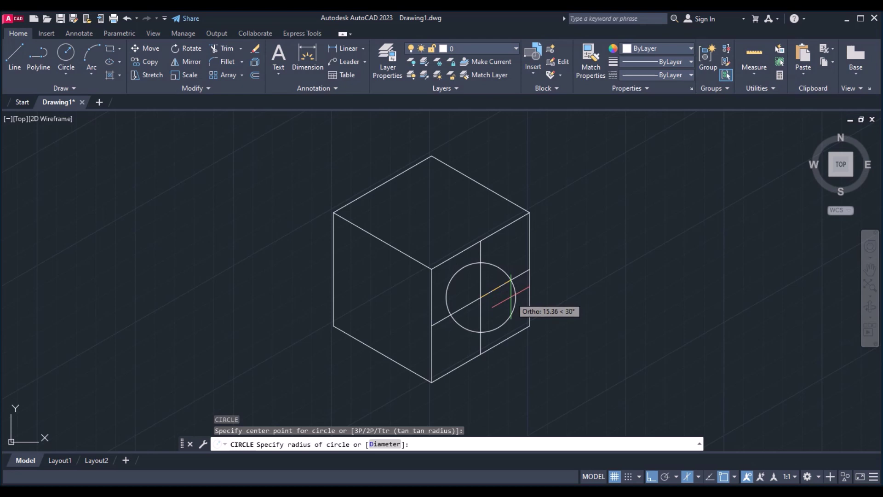
left_click(511, 294)
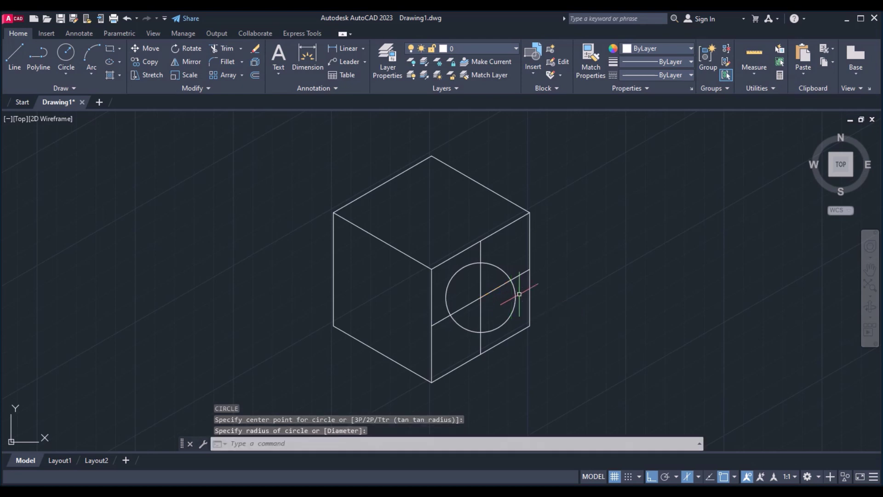
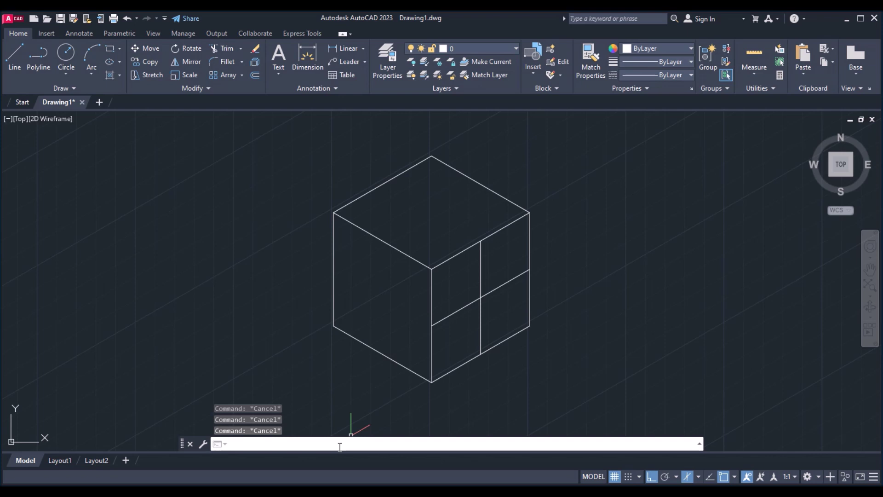
On the Right isoplane, draw an isocircle with a 12.5 mm radius, centred where the right face's midlines cross.
key("Return")
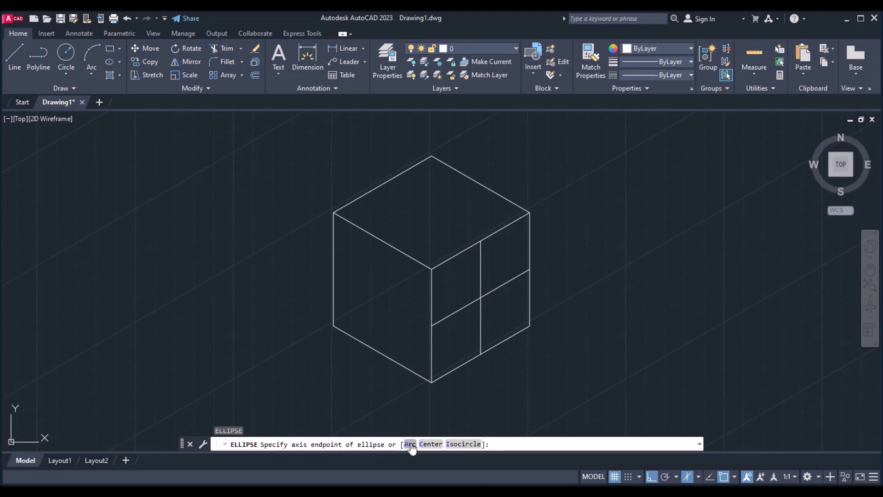
left_click(453, 443)
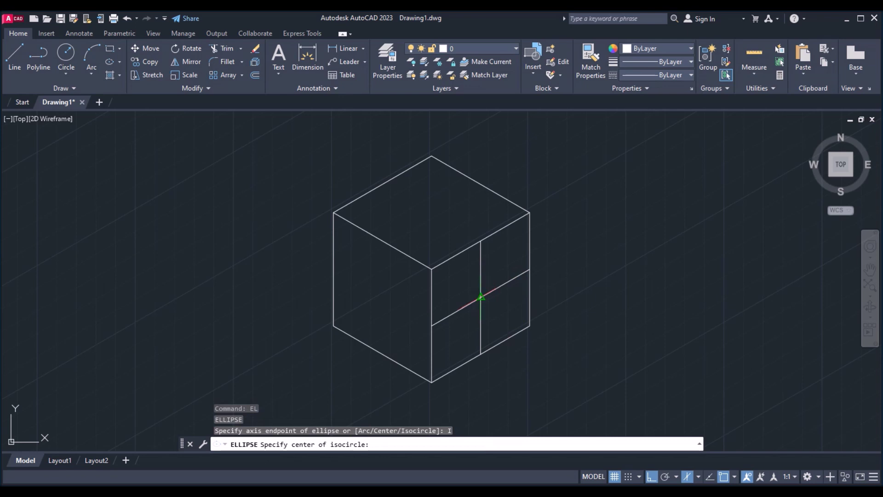
left_click(481, 297)
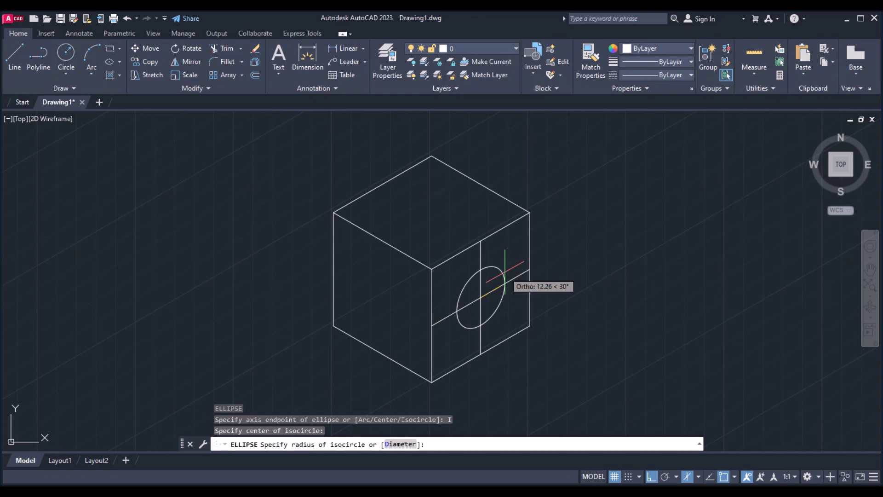
key("F5")
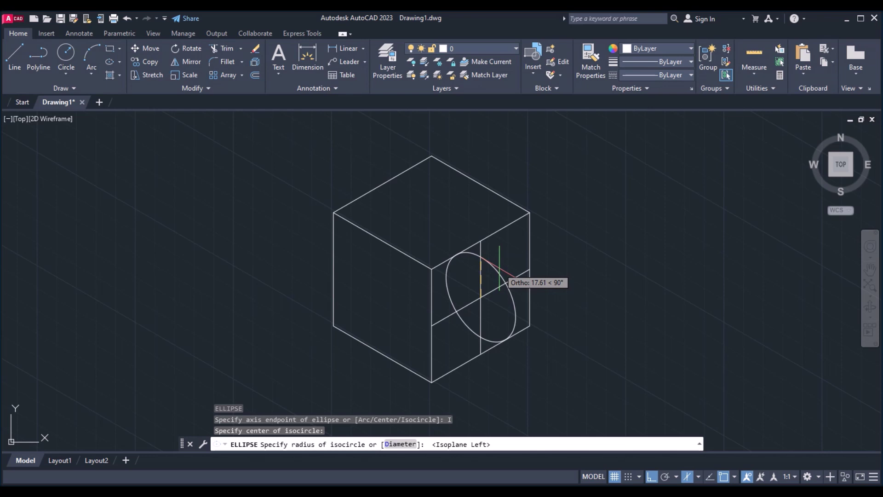
key("F5")
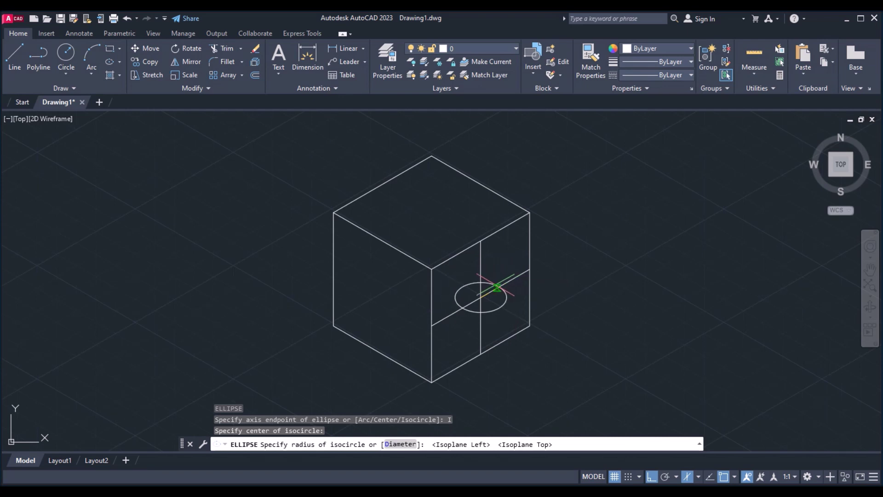
key("F5")
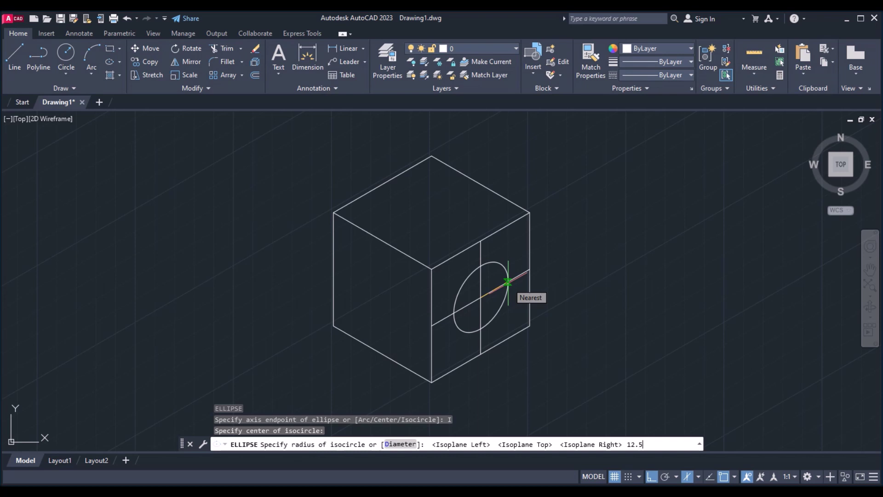
key("Return")
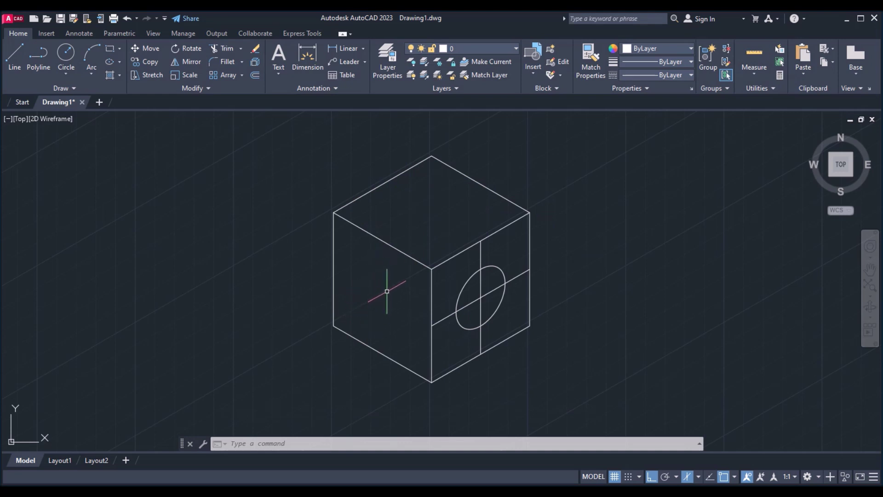
Draw a vertical line on the cube's left face, joining the midpoints of its upper and lower edges.
type("1")
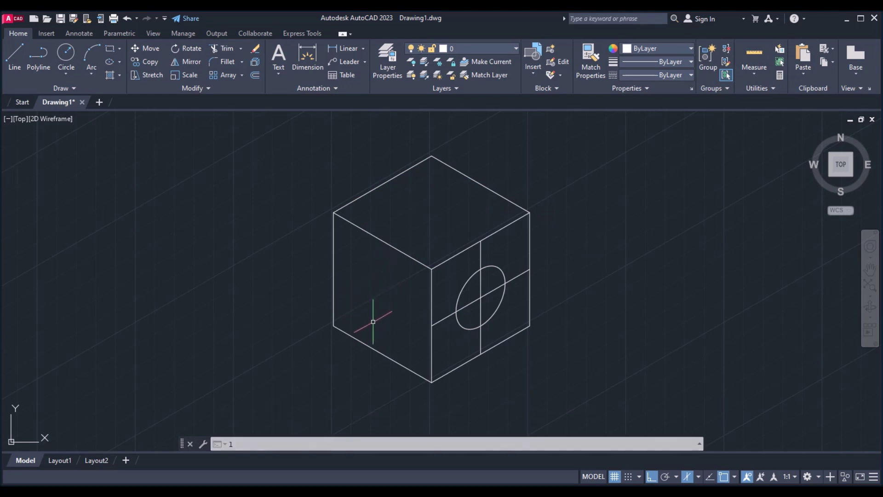
key("Return")
left_click(383, 240)
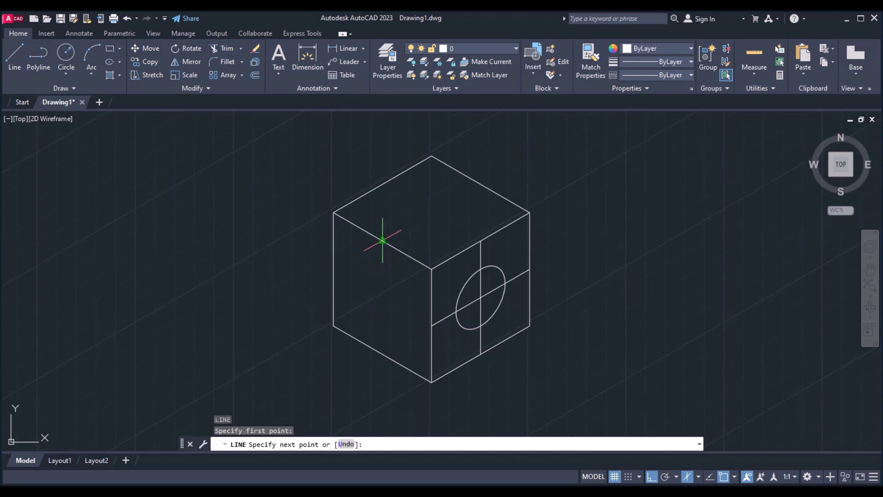
left_click(382, 355)
key("Return")
On the Left isoplane, draw a line across the left face joining the midpoints of its two vertical edges.
key("Return")
left_click(333, 269)
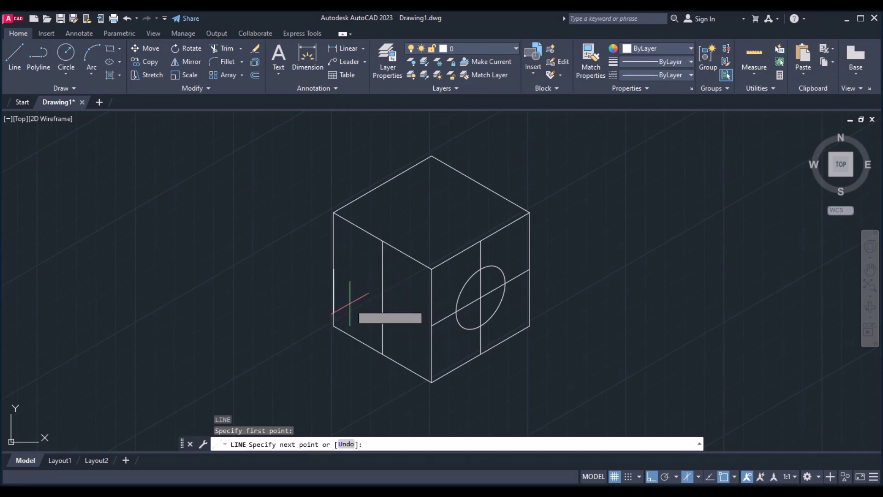
left_click(382, 240)
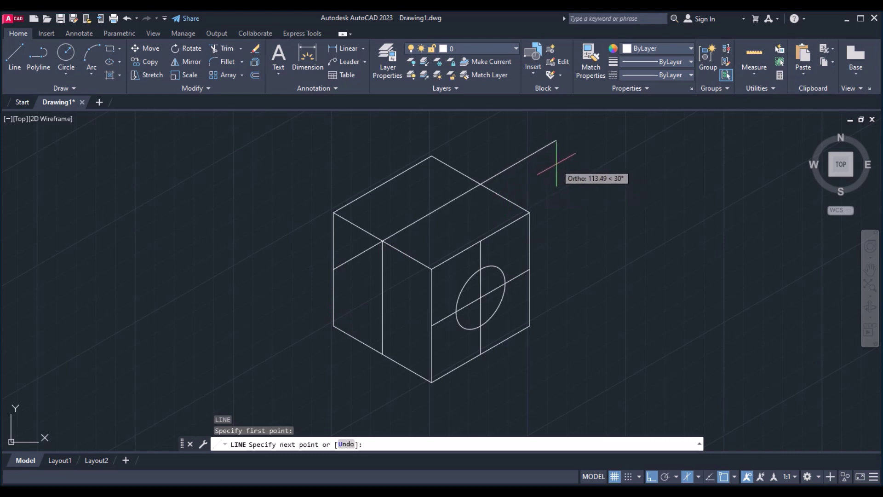
key("F5")
key("F5")
key("F5")
key("F5")
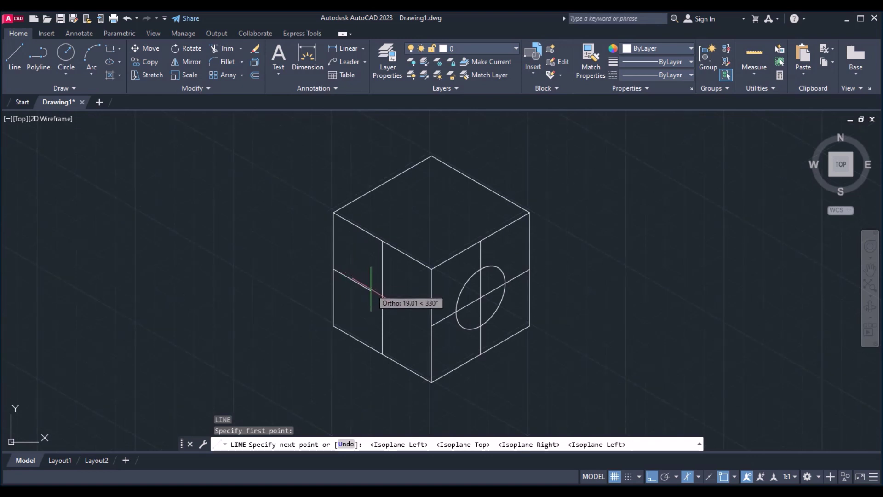
left_click(431, 325)
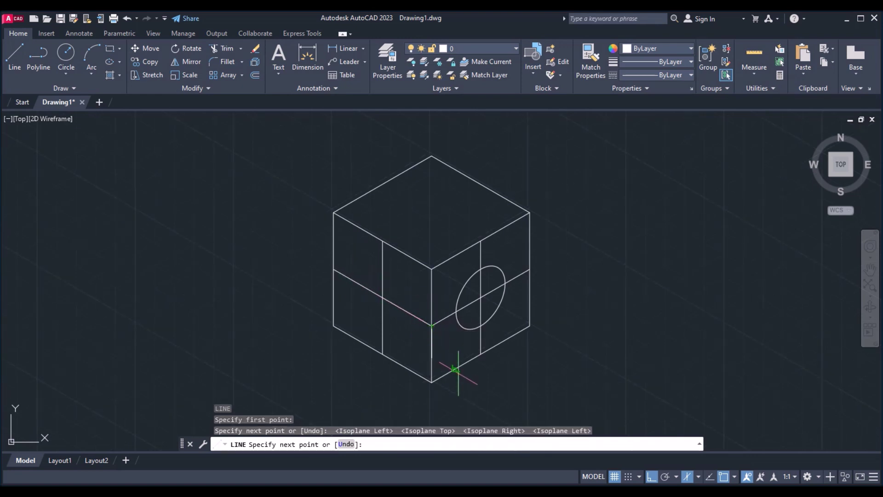
key("Return")
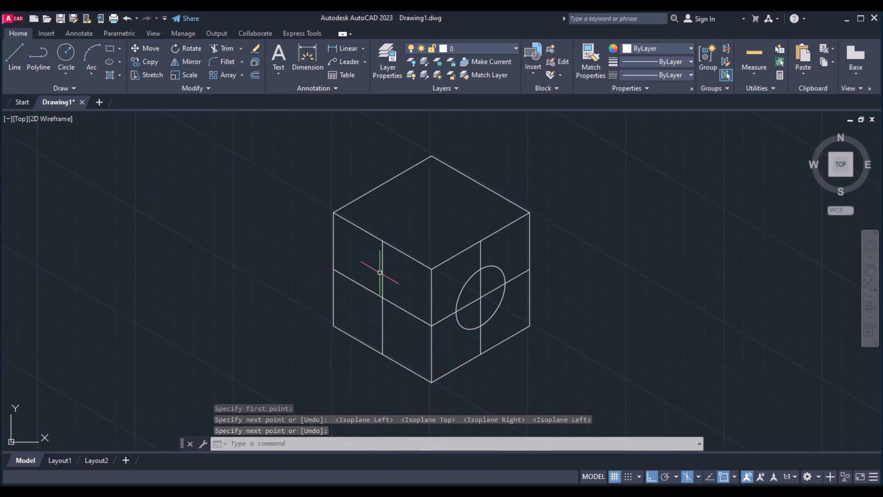
Draw an isocircle with a 20 mm radius on the left face, centred where its midlines cross.
type("el")
key("Return")
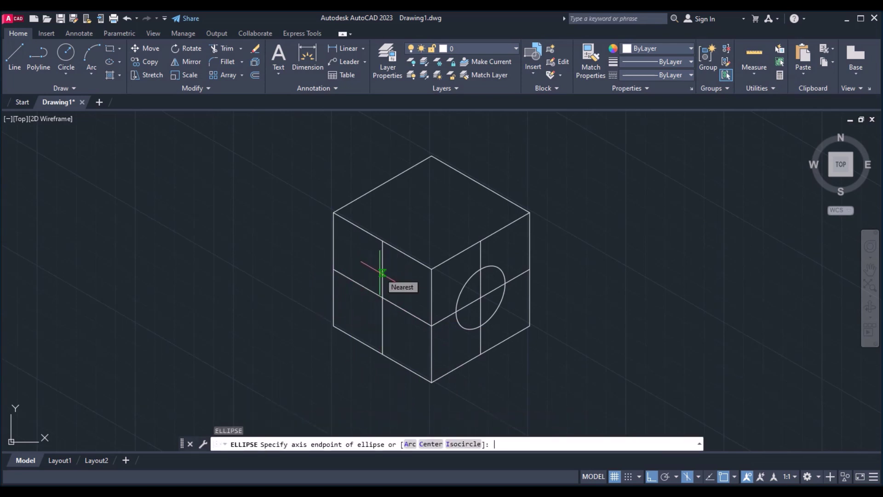
left_click(462, 444)
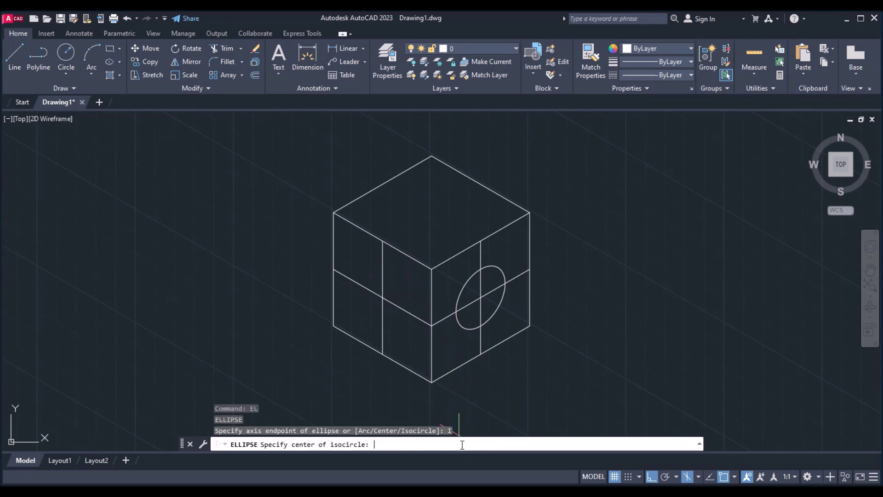
left_click(383, 296)
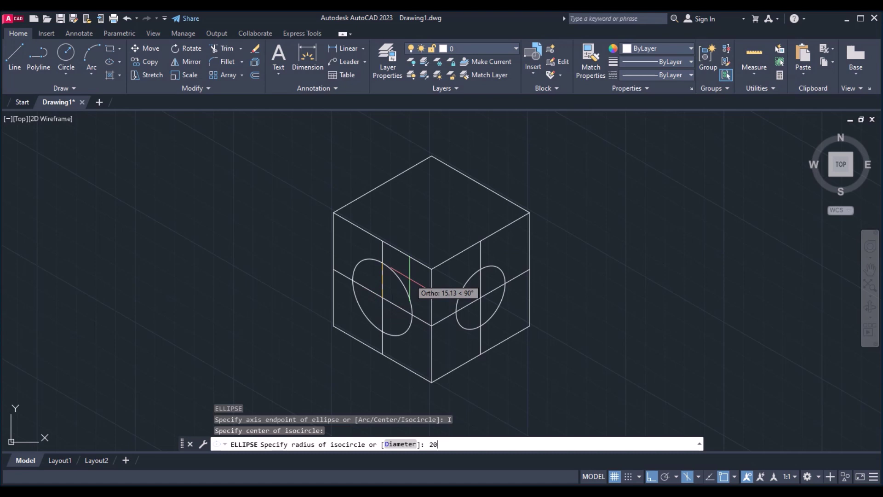
key("Return")
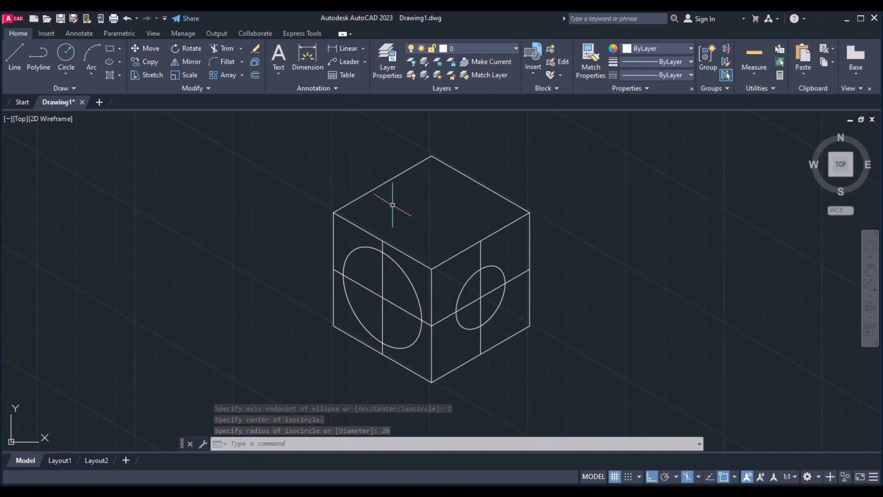
On the Top isoplane, draw a 10 mm line from the top face's left corner along its front-left edge, continuing 10 mm inward at 30°.
key("F5")
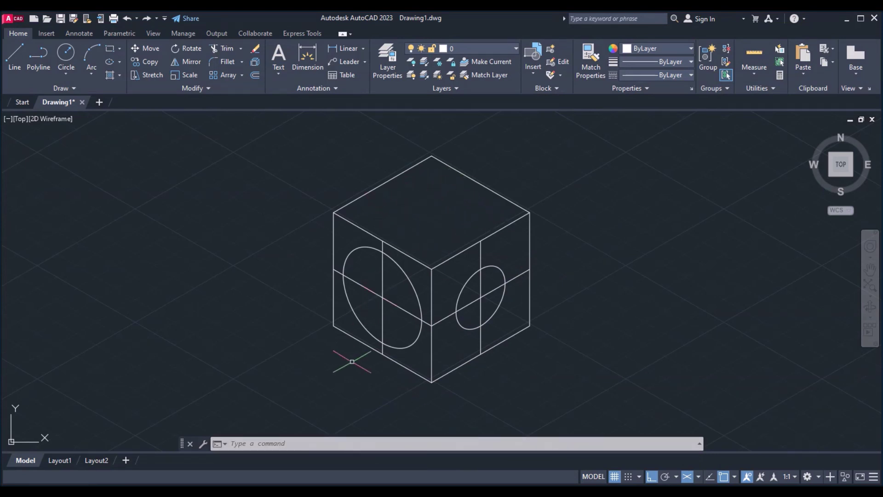
left_click(327, 442)
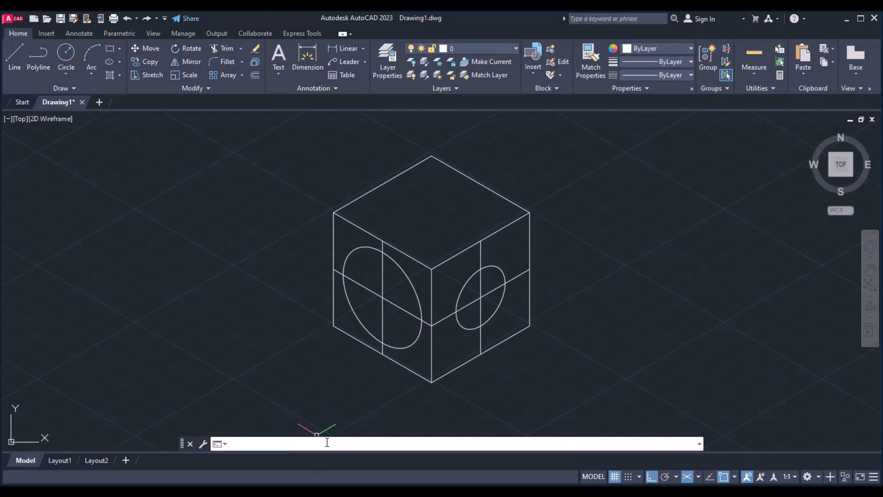
type("l")
key("Return")
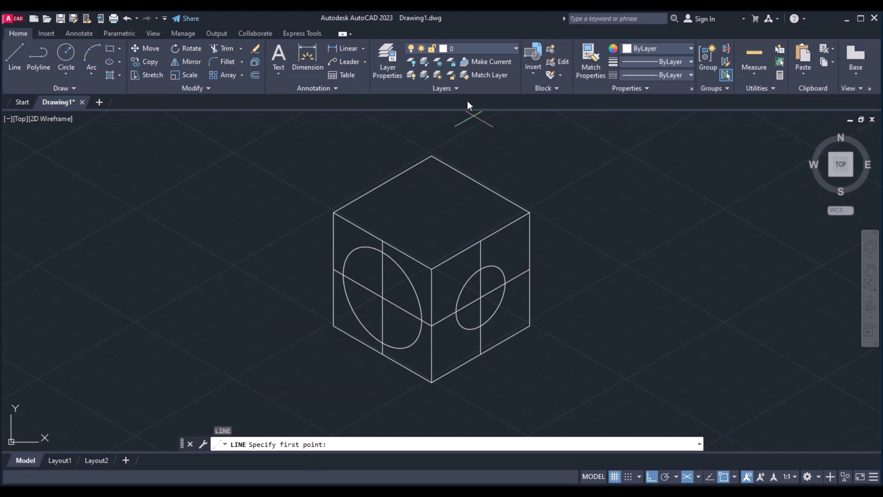
left_click(333, 212)
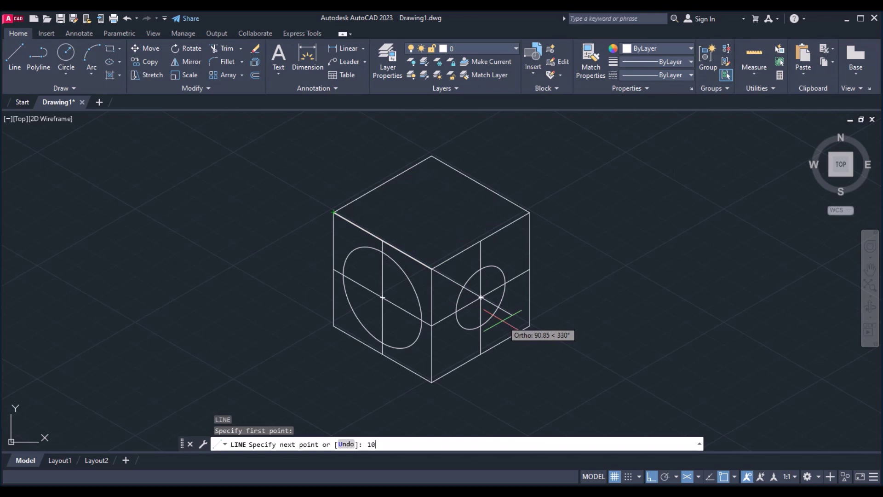
key("Return")
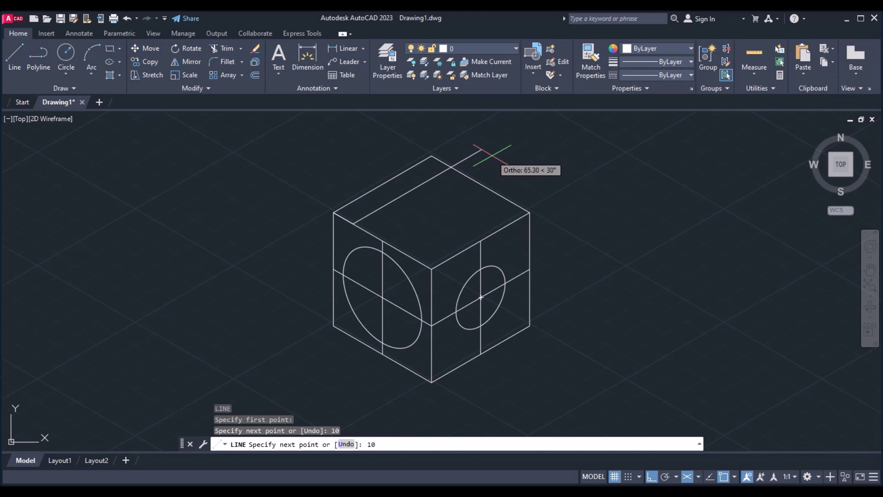
key("Return")
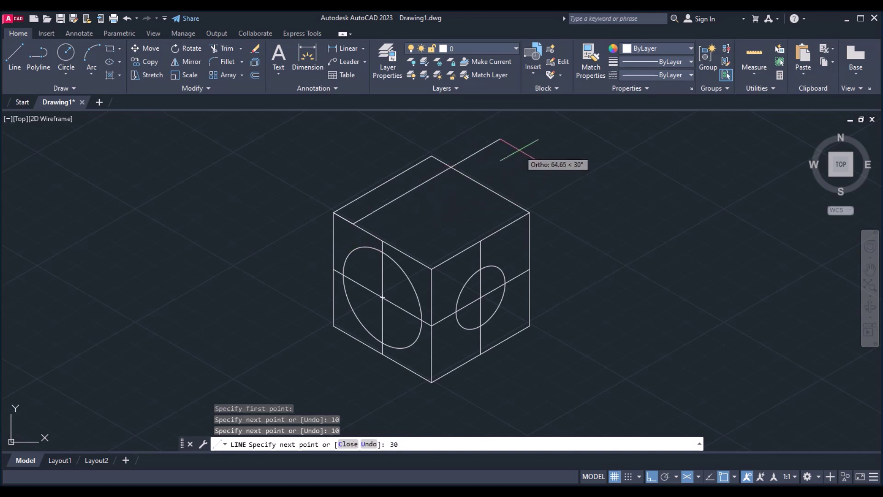
Continue the line inside the top face with four 30 mm segments to form a closed isometric square.
type("30")
key("Return")
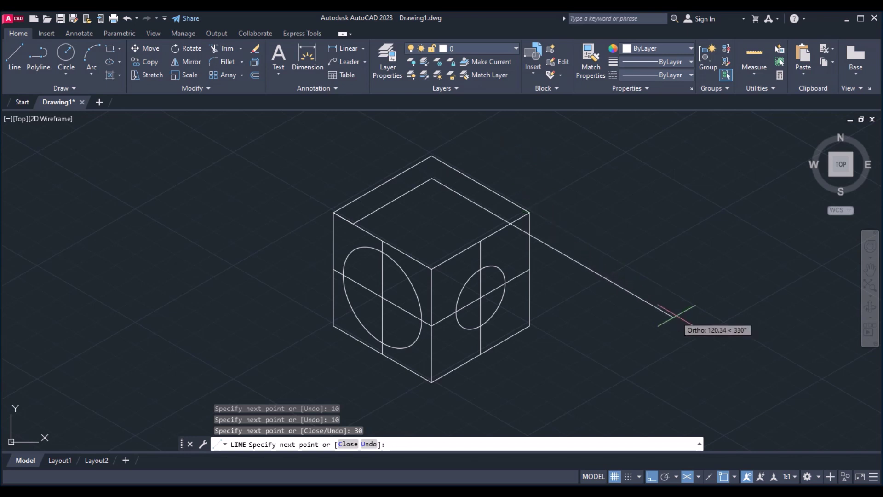
type("30")
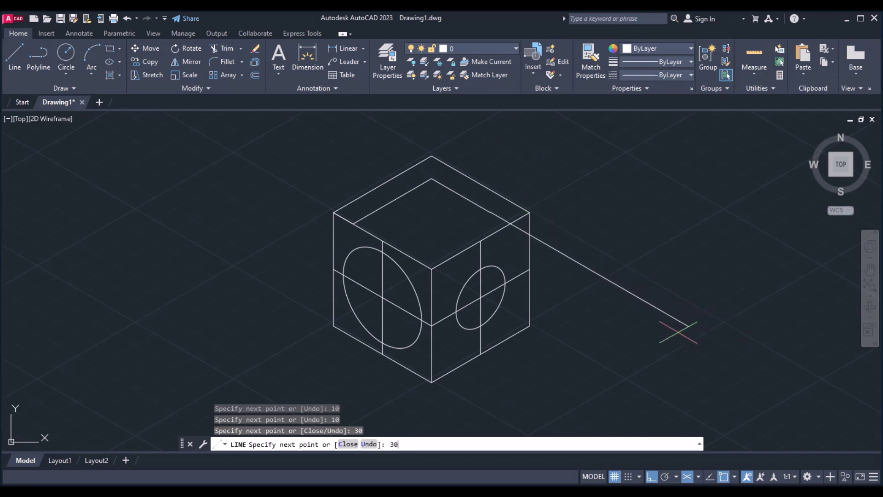
key("Return")
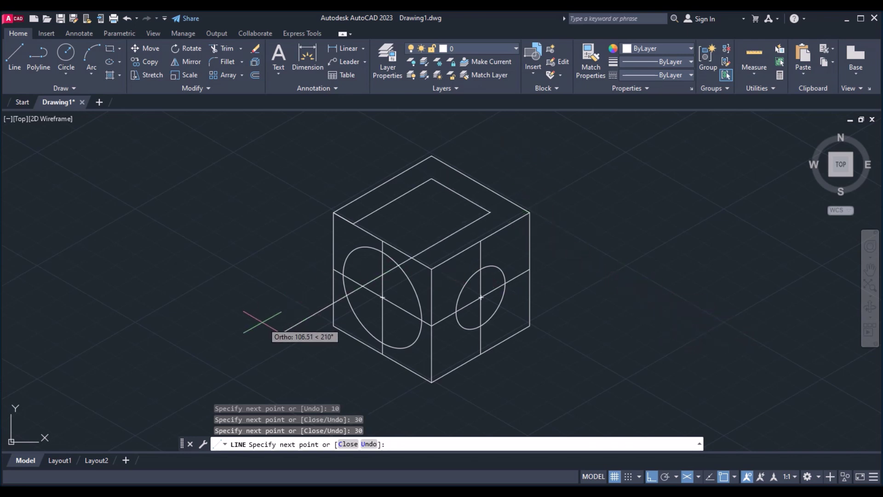
type("30")
key("Return")
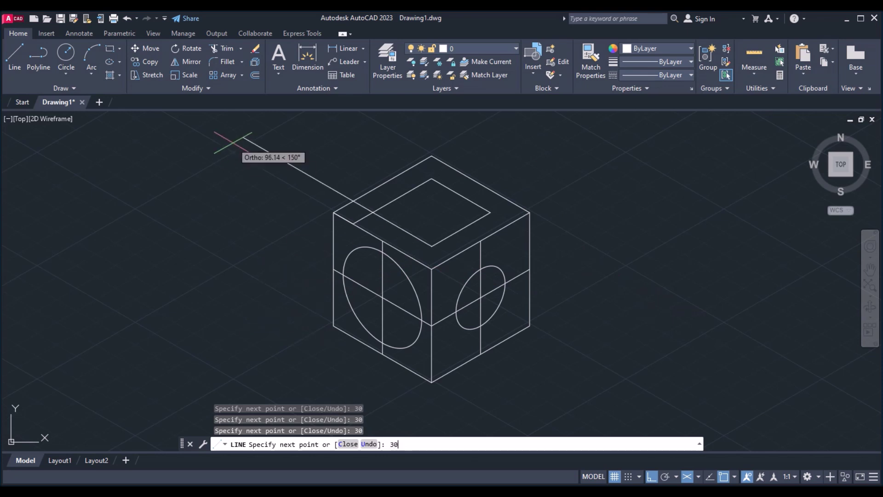
type("30")
key("Return")
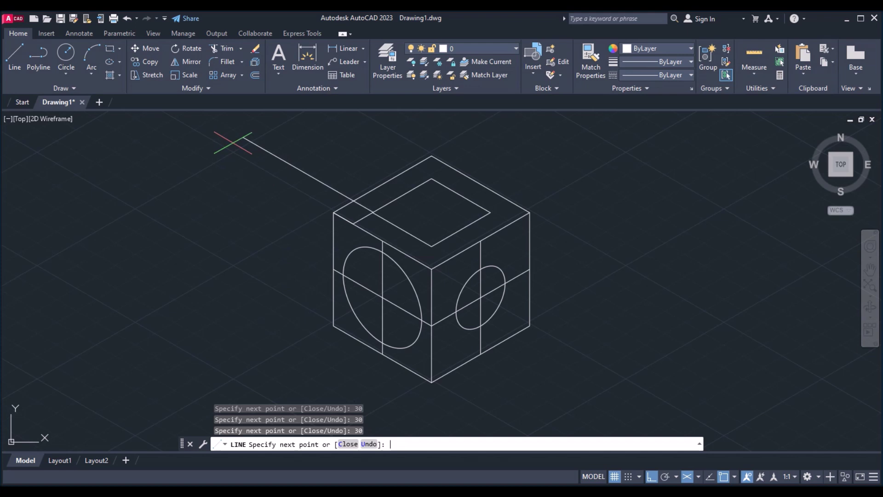
key("Return")
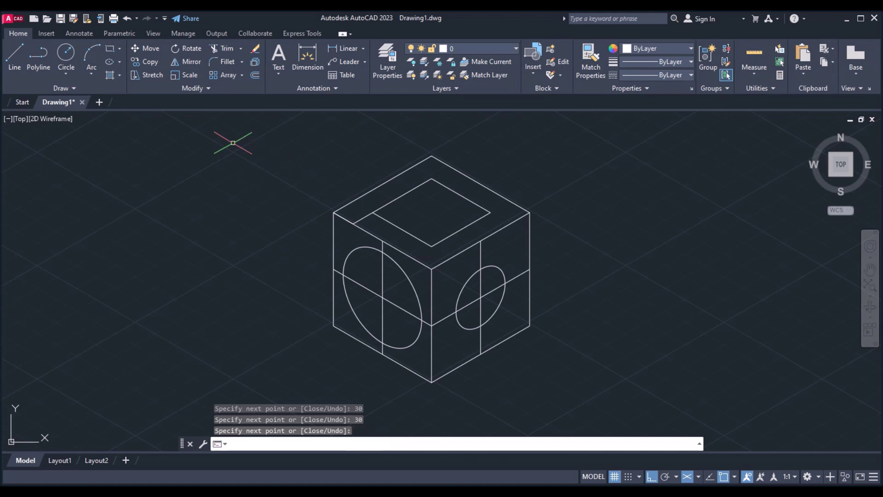
Delete the two 10 mm construction lines leading from the top face's left corner to the inner square.
left_click(364, 217)
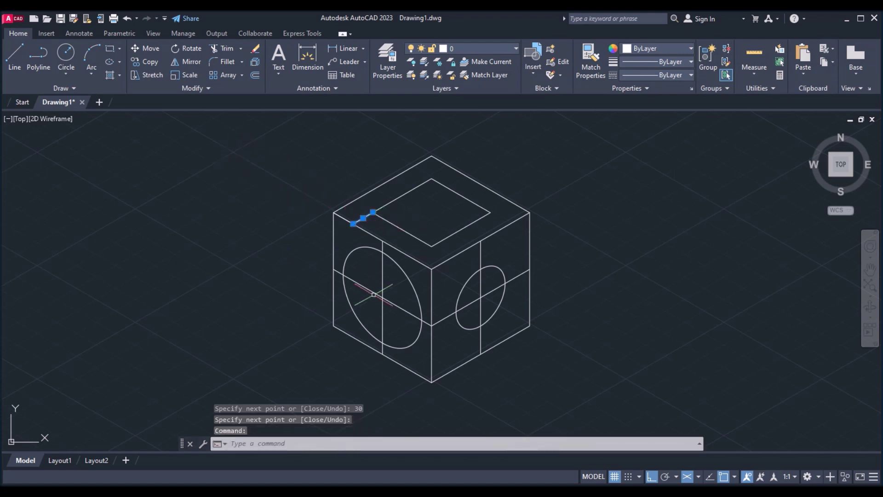
key("Delete")
left_click(343, 218)
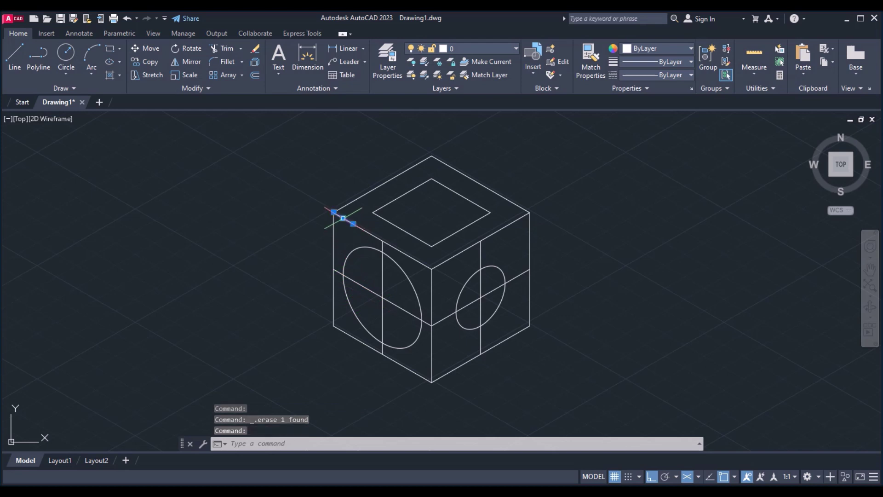
key("Delete")
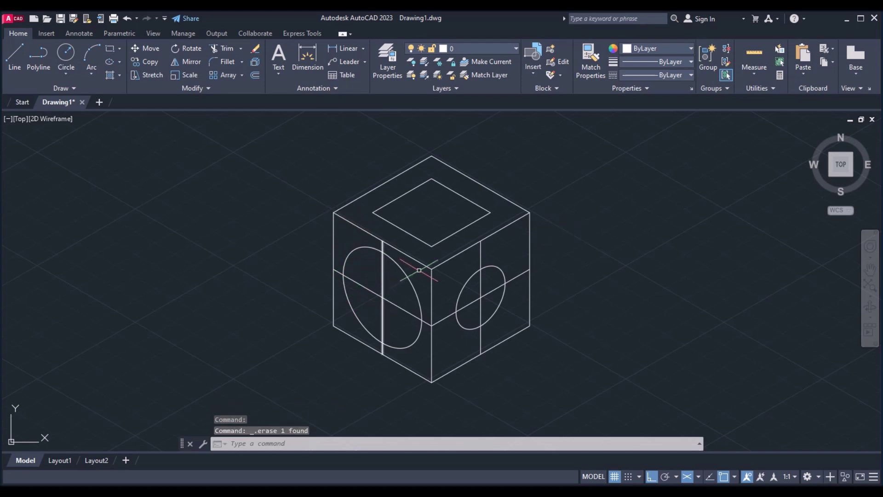
Delete the four crossing midlines on the cube's left and right faces.
left_click(382, 276)
key("Delete")
left_click(405, 311)
key("Delete")
left_click(480, 251)
key("Delete")
left_click(481, 297)
key("Delete")
middle_click_drag(601, 278, 626, 247)
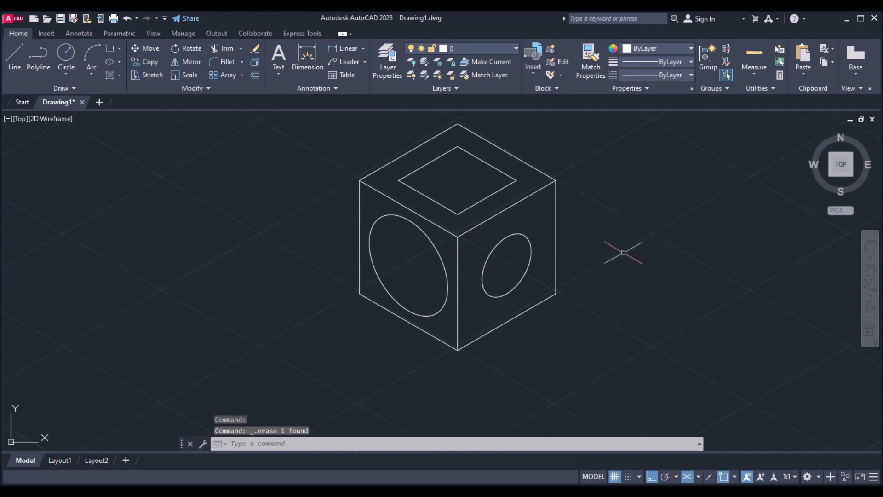
scroll(622, 254, "up", 4)
scroll(620, 252, "down", 4)
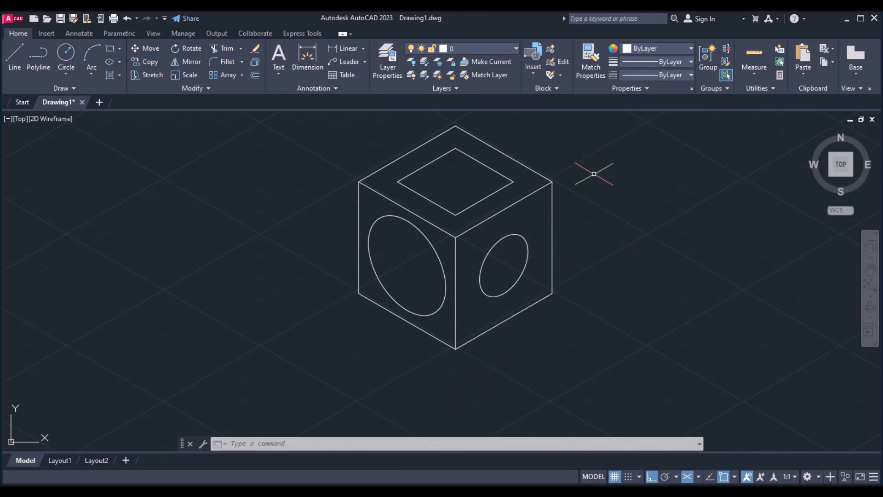
On the Top isoplane, draw a 50 mm line at 330° from the upper edge of the right face's isocircle, projecting outward.
key("F5")
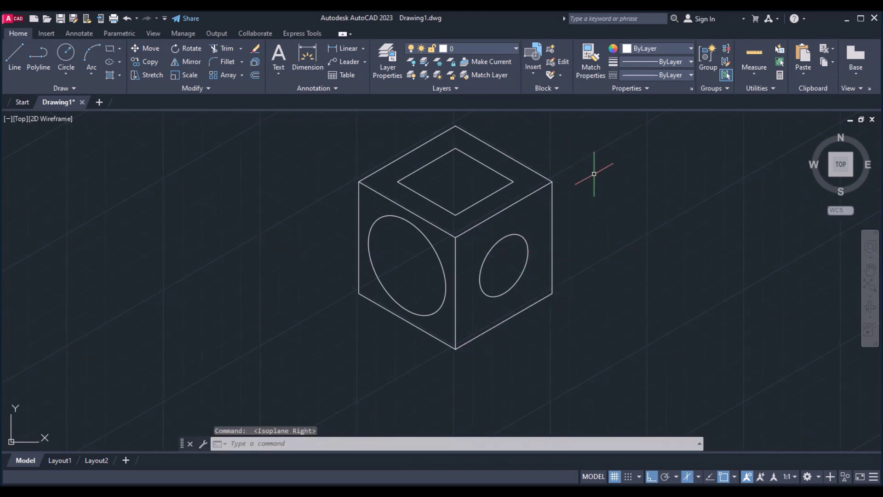
type("l")
key("Return")
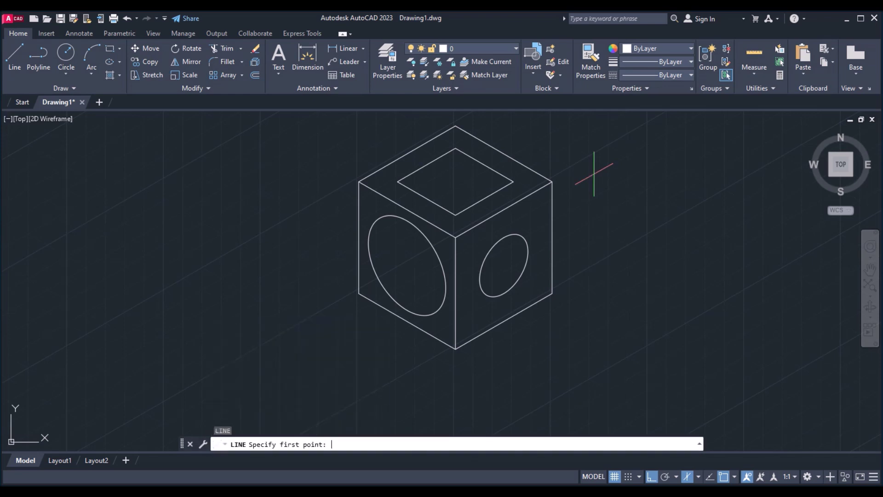
left_click(518, 236)
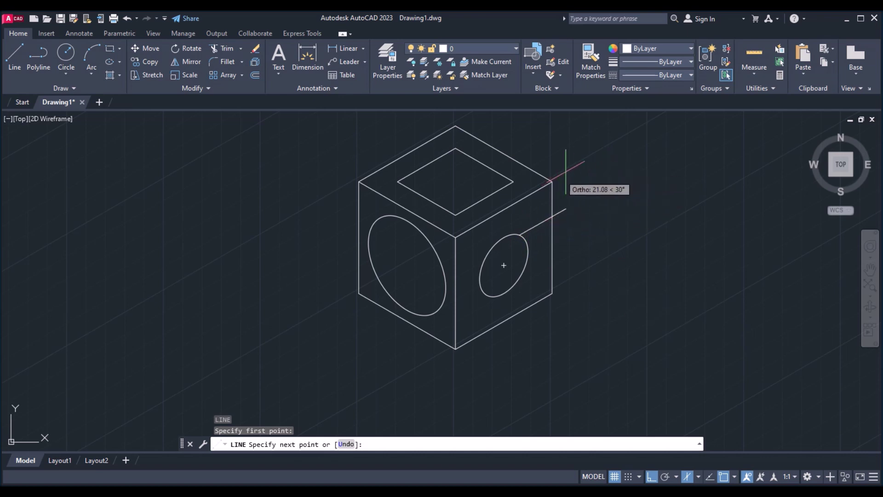
key("F5")
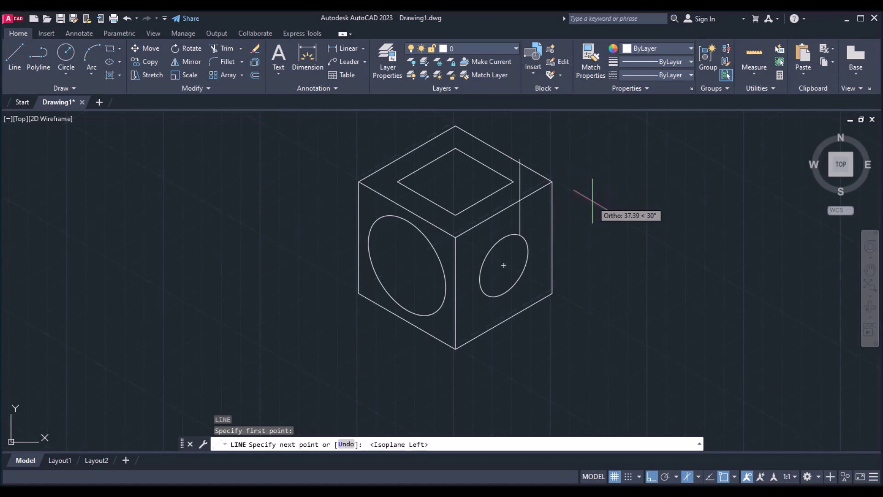
key("F5")
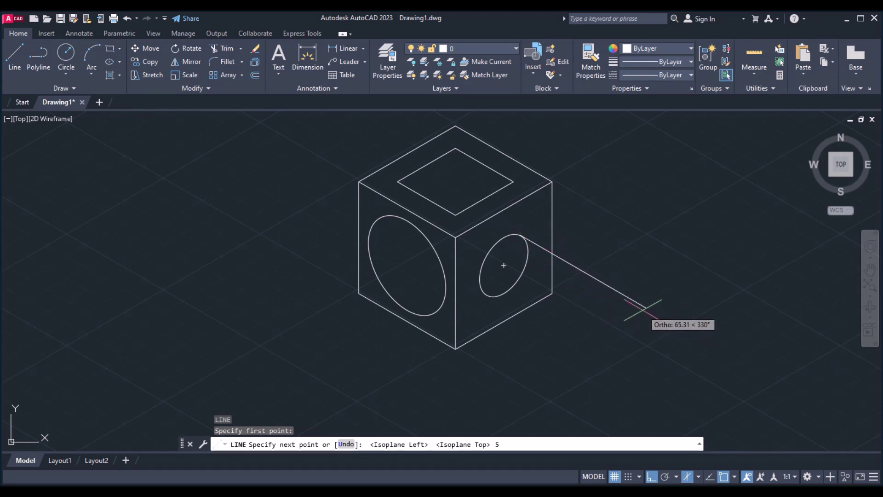
key("Return")
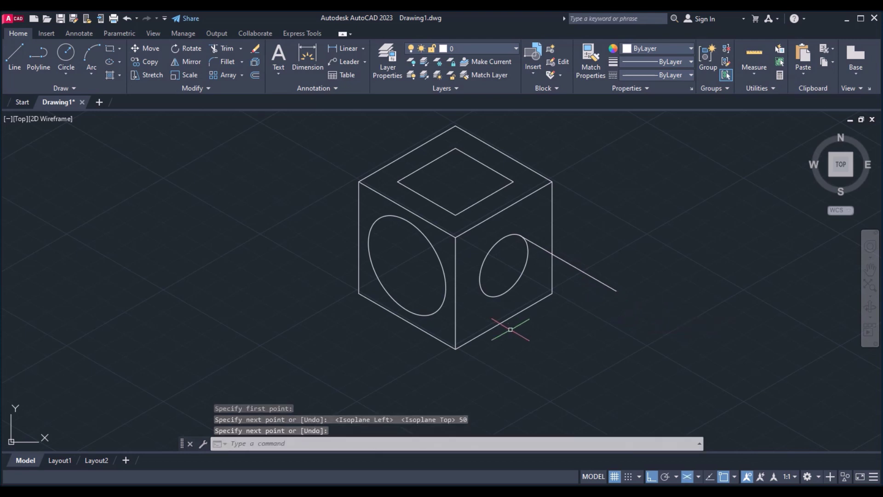
Draw a parallel 50 mm line at 330° outward from the lower edge of the right face's isocircle.
key("Return")
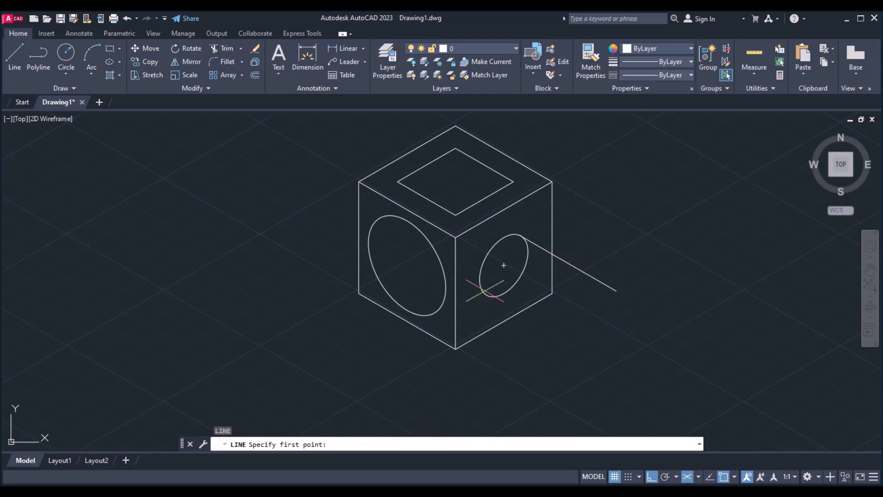
left_click(487, 294)
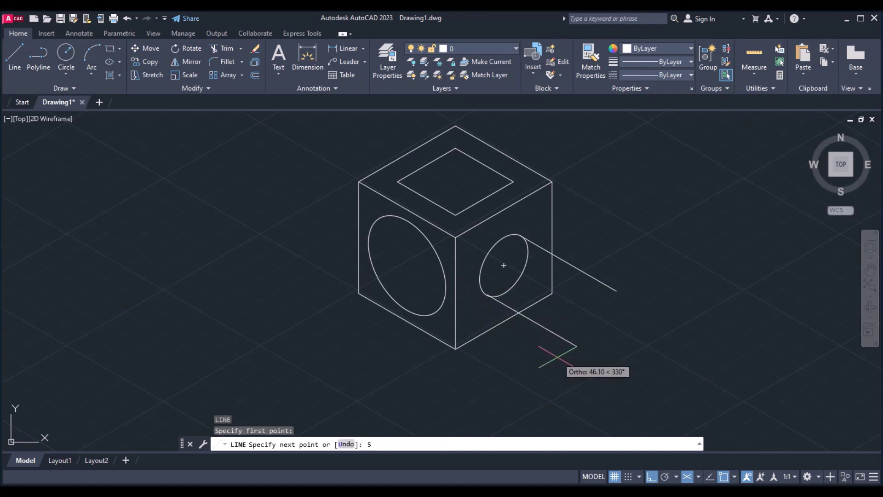
key("Return")
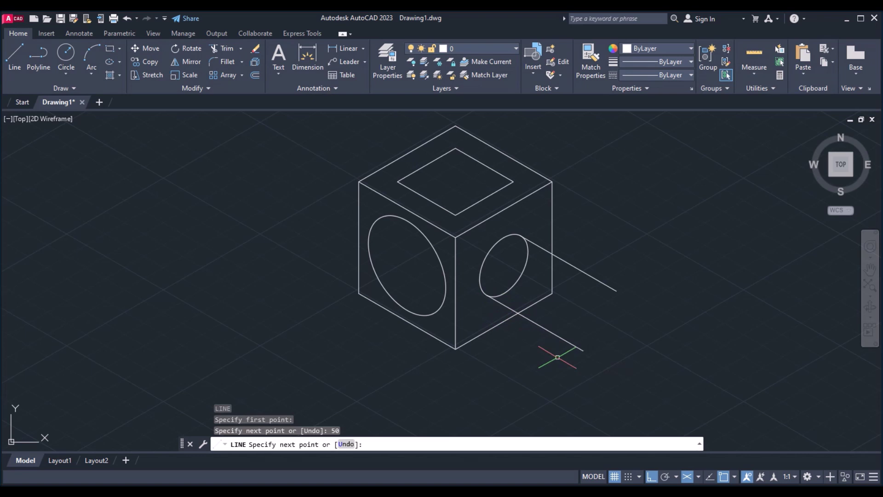
key("Return")
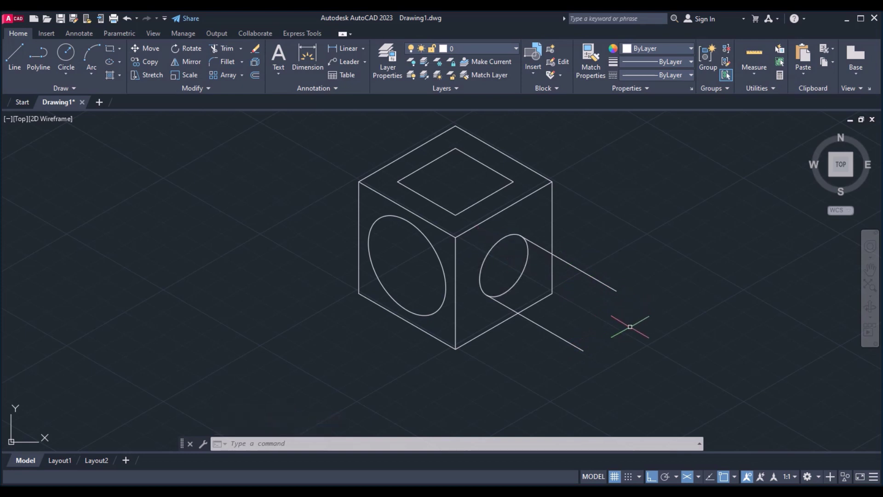
Copy the right face's isocircle from its center 50 mm along 330° to form the cylinder's outer end.
type("o")
key("Return")
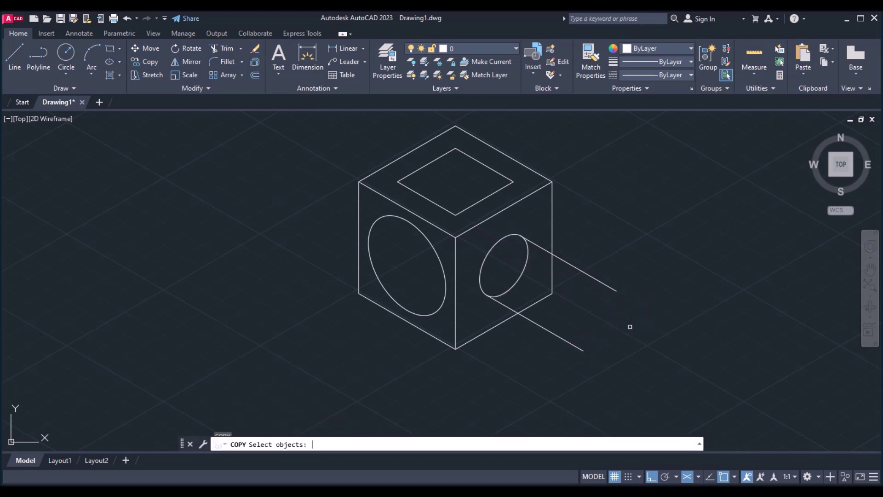
left_click(506, 234)
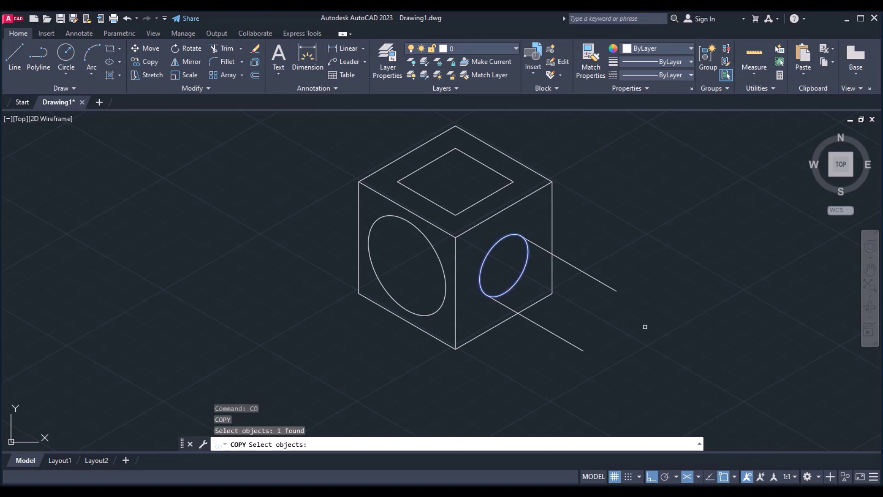
key("Return")
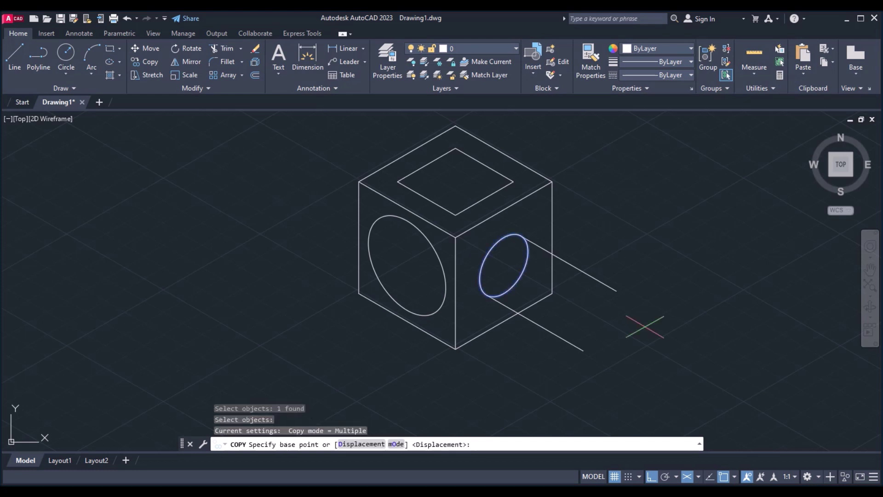
left_click(504, 265)
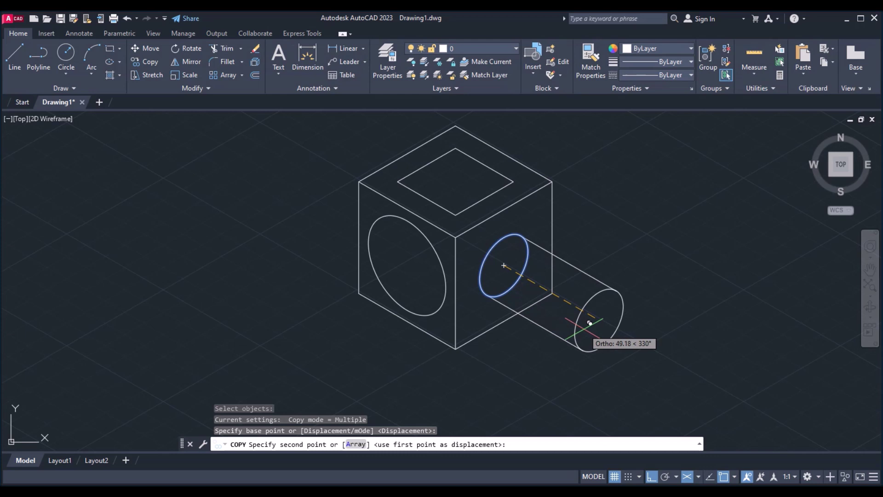
key("Return")
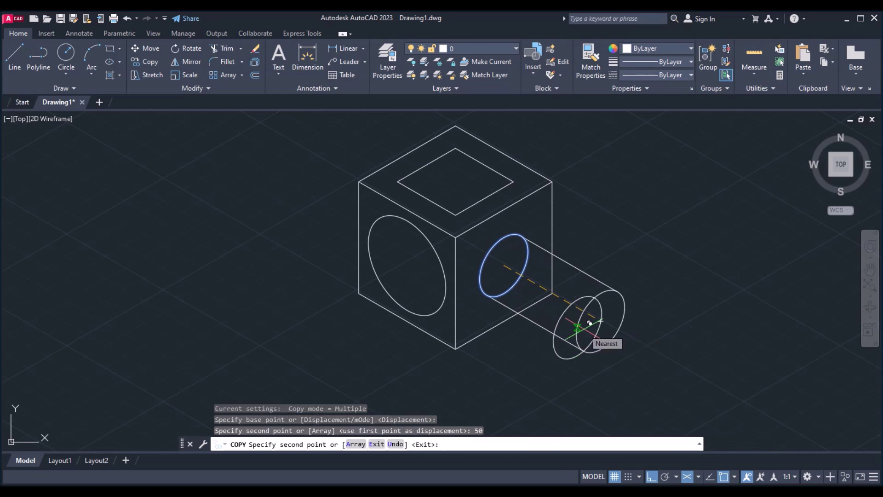
key("Escape")
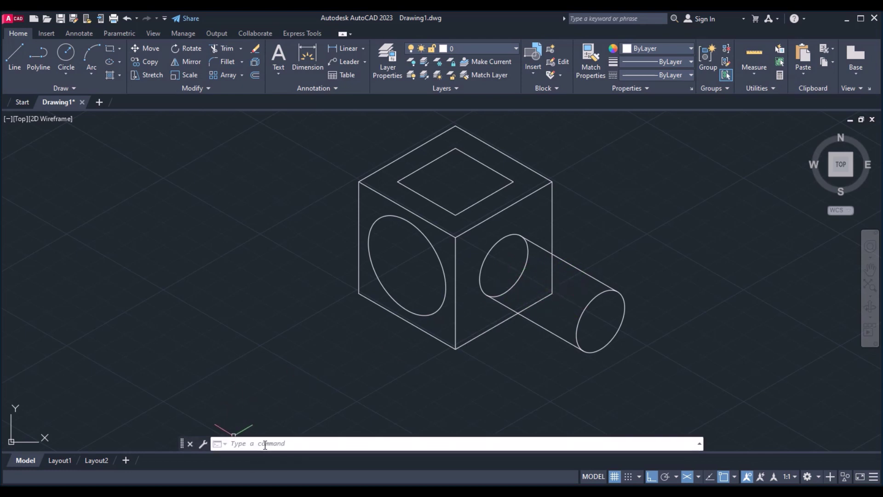
Trim the hidden cube edges and the hidden arc of the right face's isocircle that lie inside the projecting cylinder.
key("Return")
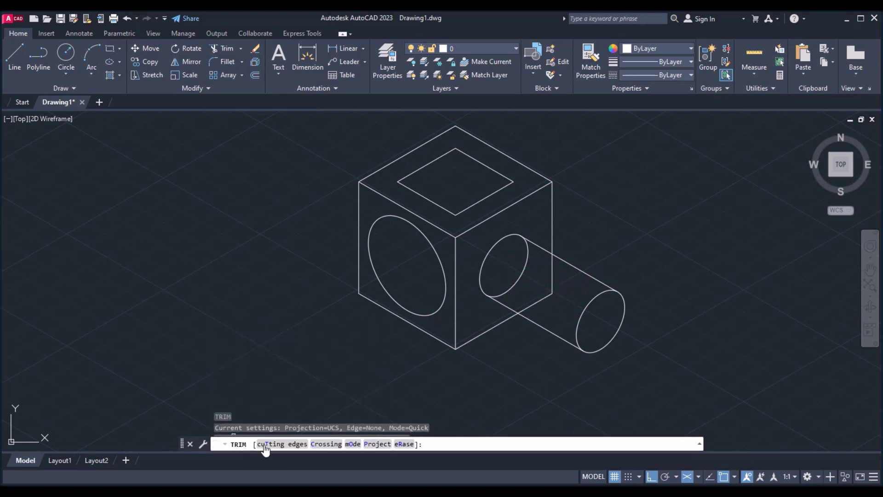
mouse_move(553, 308)
left_mouse_down()
mouse_move(555, 275)
mouse_move(562, 288)
mouse_move(542, 290)
mouse_move(518, 269)
mouse_move(532, 291)
left_mouse_up()
key("Return")
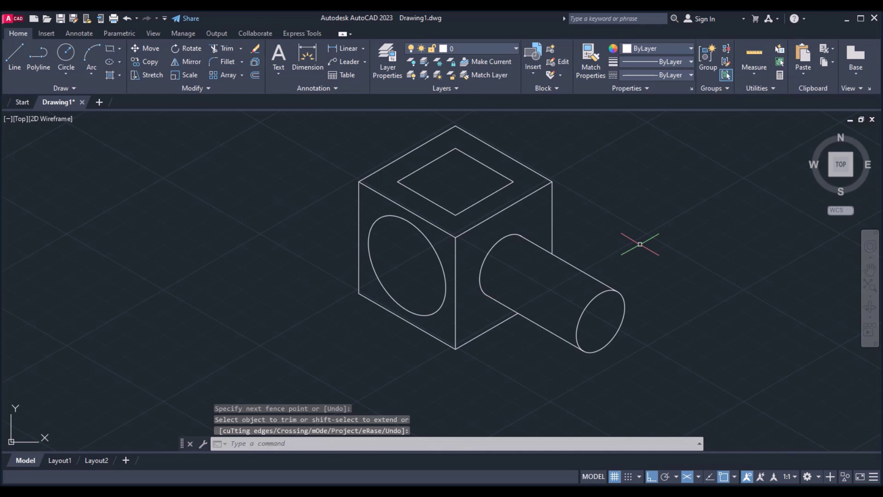